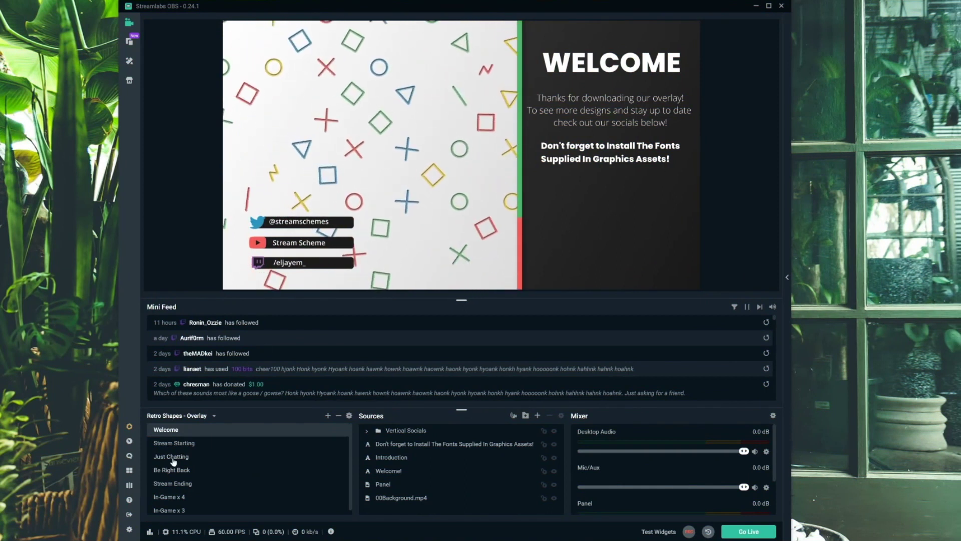
Switch to the In-Game x 4 scene and select New Cheer - Label in the 4x Vert Support Bars group
{"action": "left_click", "coordinate": [176, 497]}
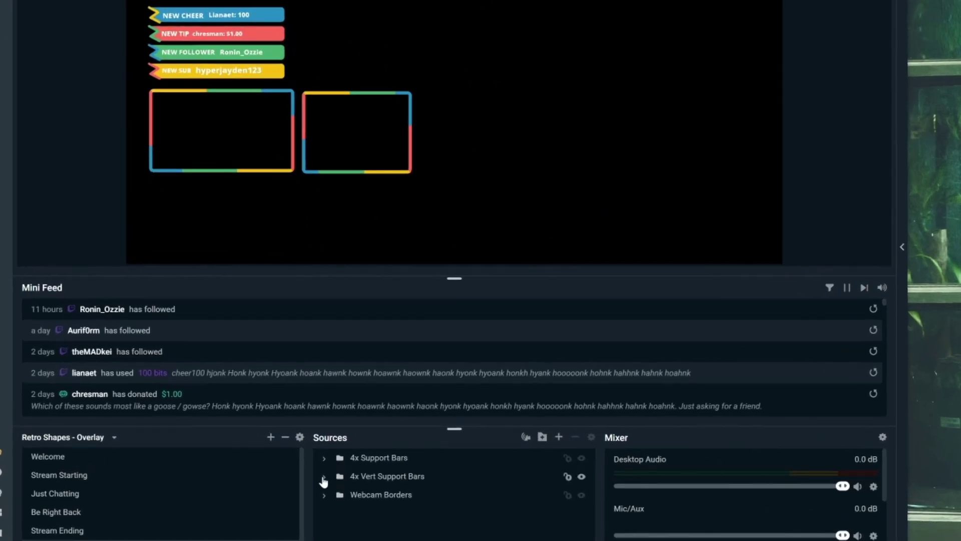
{"action": "left_click", "coordinate": [324, 476]}
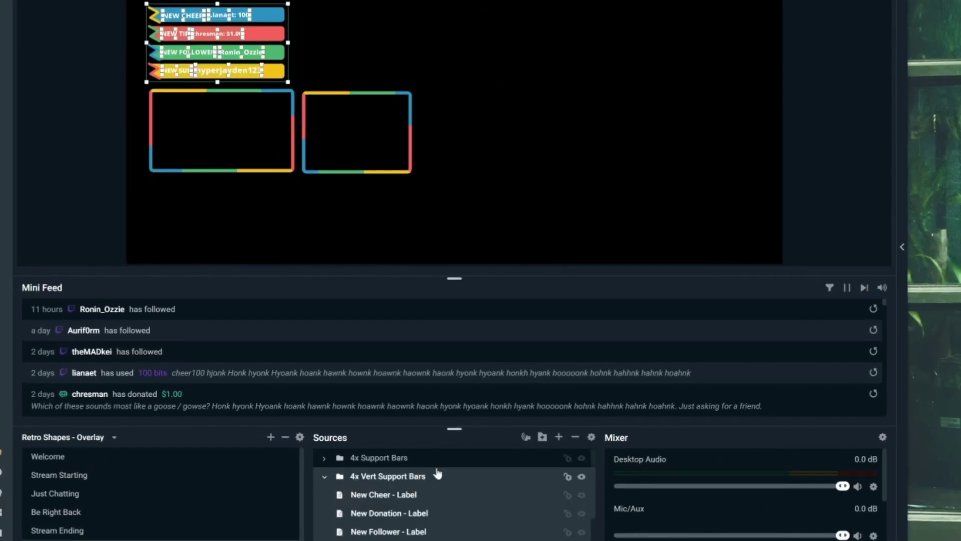
{"action": "left_click", "coordinate": [416, 495]}
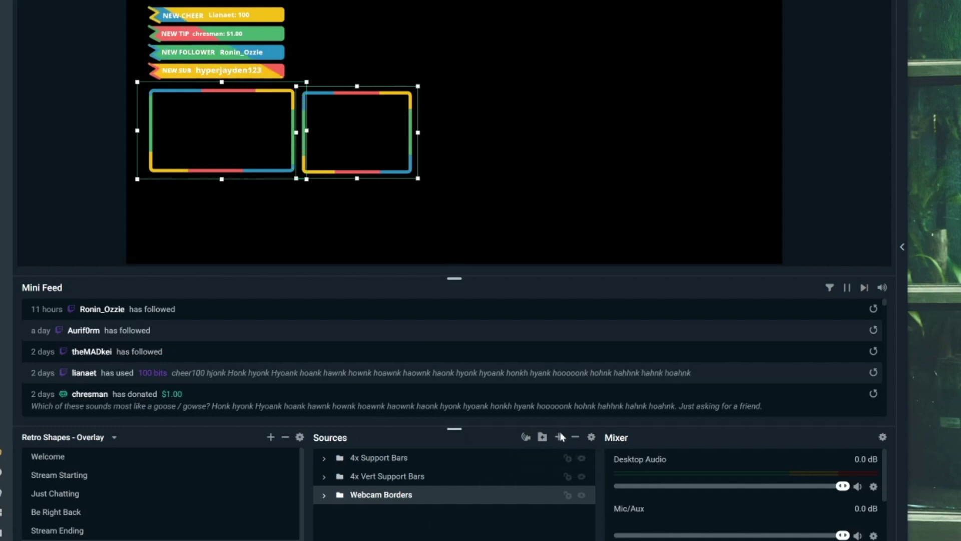
Add a new Stream Label widget source named 'NEW FOLLOWER - FOR VIDEO'
{"action": "left_click", "coordinate": [559, 438]}
{"action": "scroll", "coordinate": [636, 271], "scroll_direction": "down", "scroll_amount": 2}
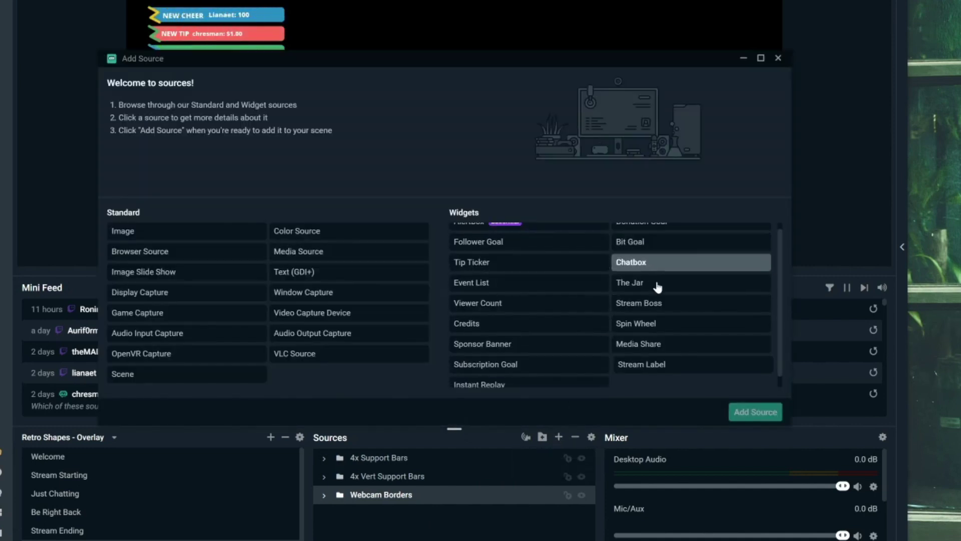
{"action": "left_click", "coordinate": [651, 355]}
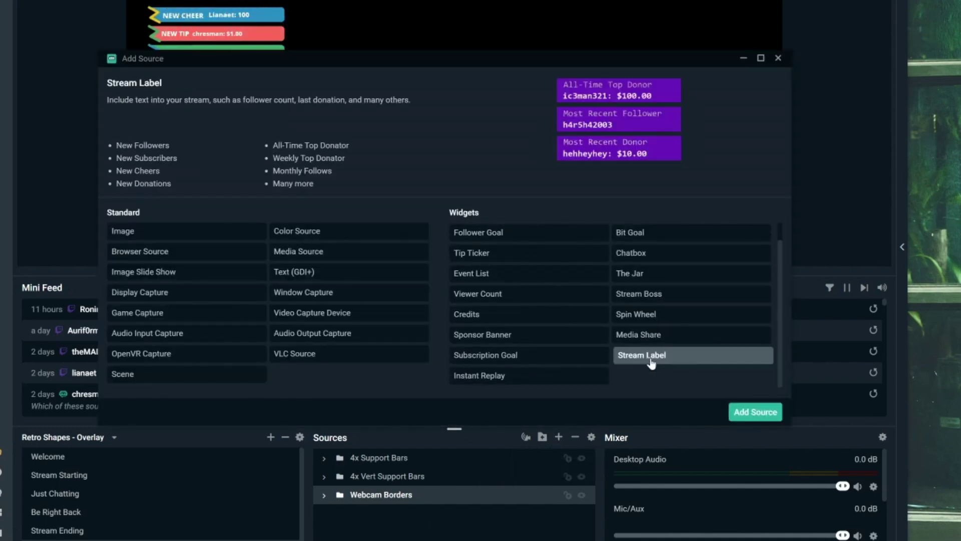
{"action": "left_click", "coordinate": [740, 410]}
{"action": "left_click", "coordinate": [391, 317]}
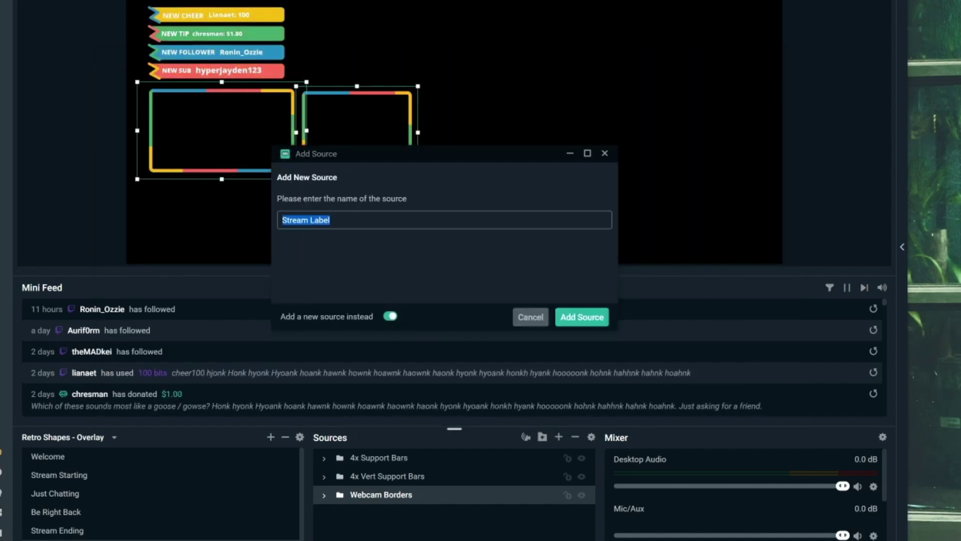
{"action": "type", "text": "NEW F"}
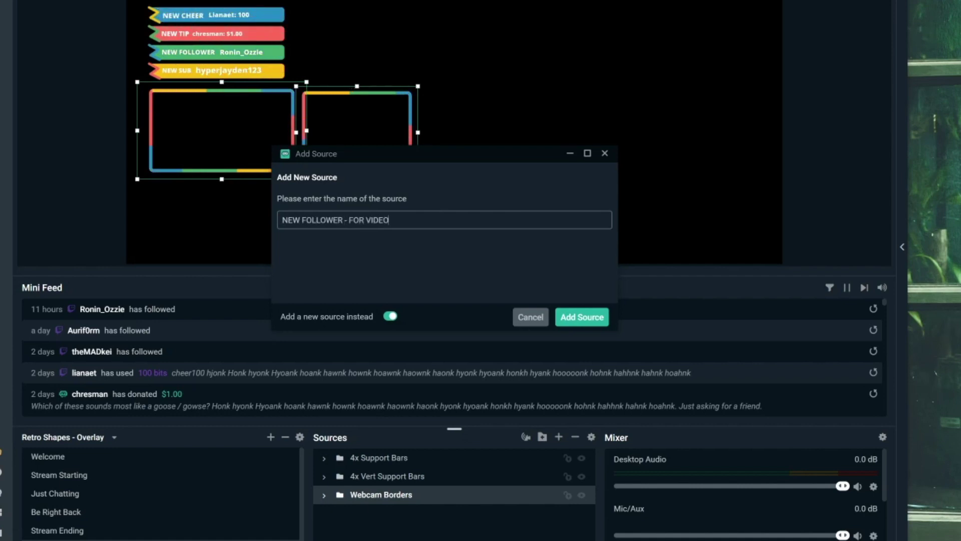
{"action": "type", "text": "OLLOWER - FOR VIDEO"}
{"action": "left_click", "coordinate": [573, 316]}
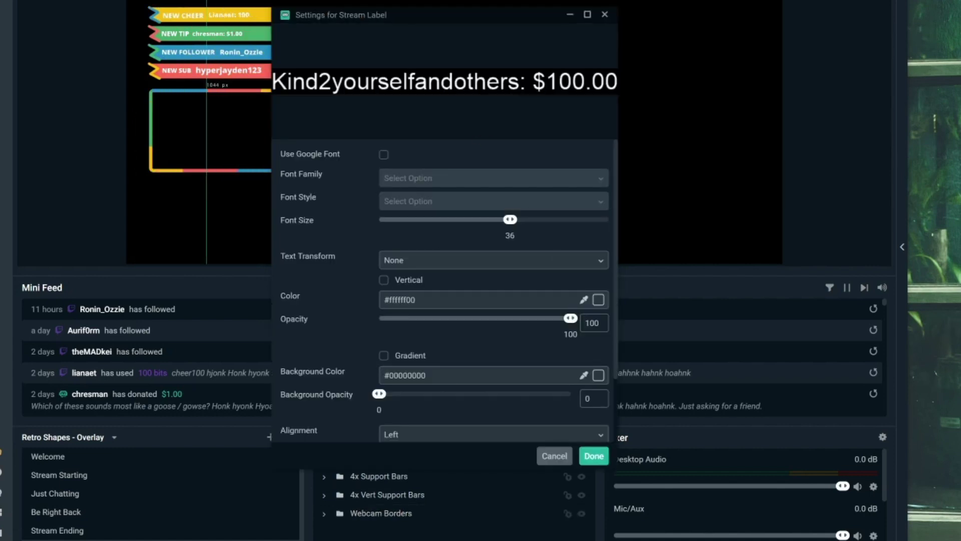
Resize the new label on the canvas and move it up to the top edge
{"action": "key", "text": "Return"}
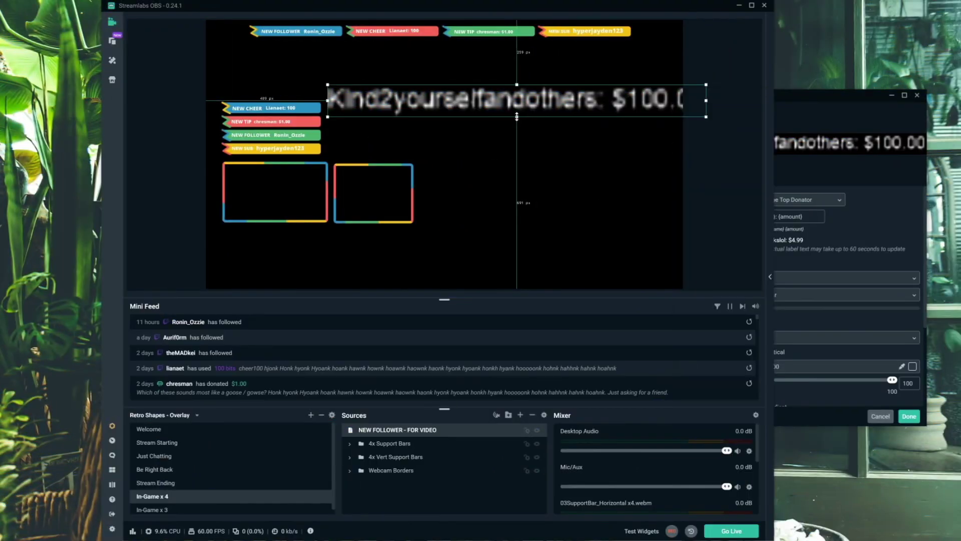
{"action": "left_click_drag", "start_coordinate": [516, 116], "coordinate": [503, 73]}
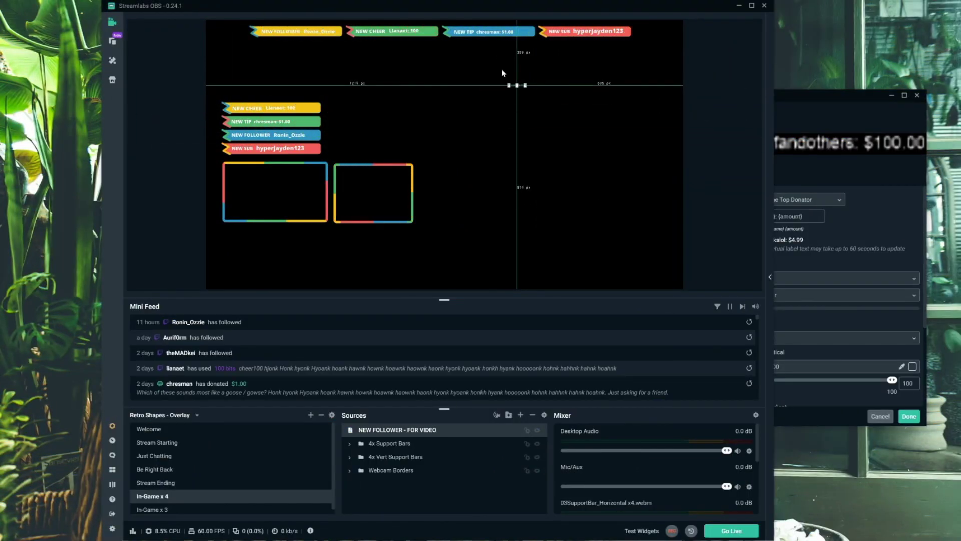
{"action": "left_click_drag", "start_coordinate": [764, 309], "coordinate": [920, 319]}
{"action": "left_click_drag", "start_coordinate": [598, 115], "coordinate": [386, 111]}
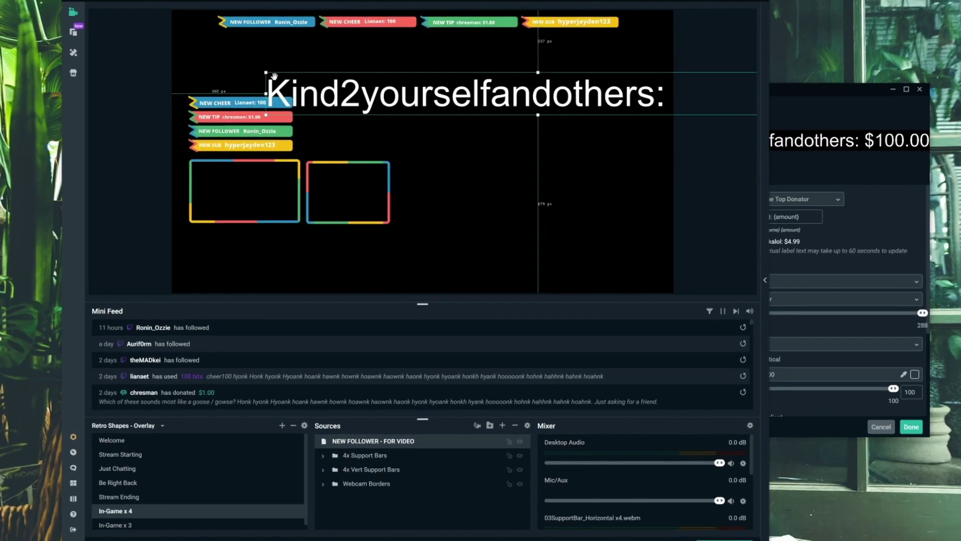
{"action": "left_click_drag", "start_coordinate": [274, 76], "coordinate": [540, 109]}
{"action": "left_click_drag", "start_coordinate": [431, 73], "coordinate": [200, 34]}
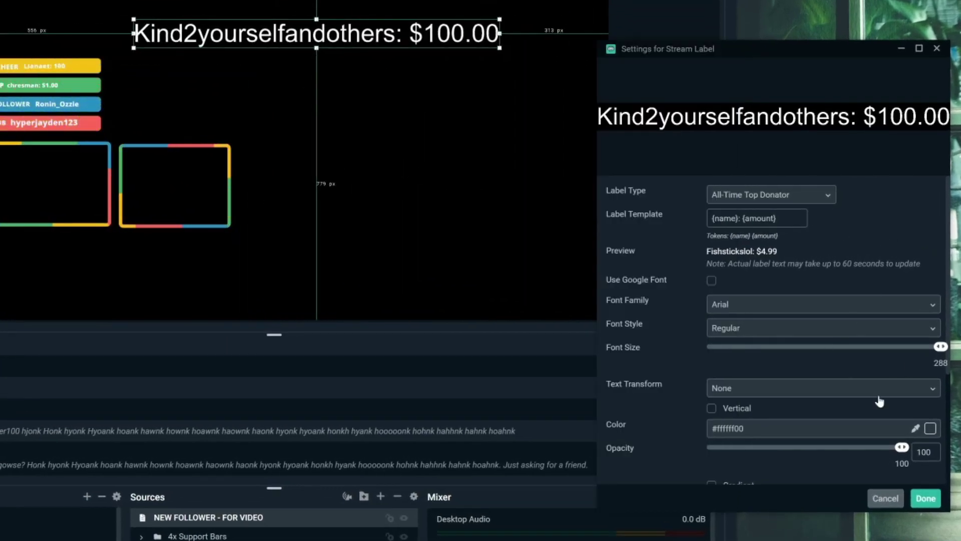
Set the label type to Most Recent Follower and the font to Poppins Black
{"action": "left_click", "coordinate": [790, 200]}
{"action": "type", "text": "F"}
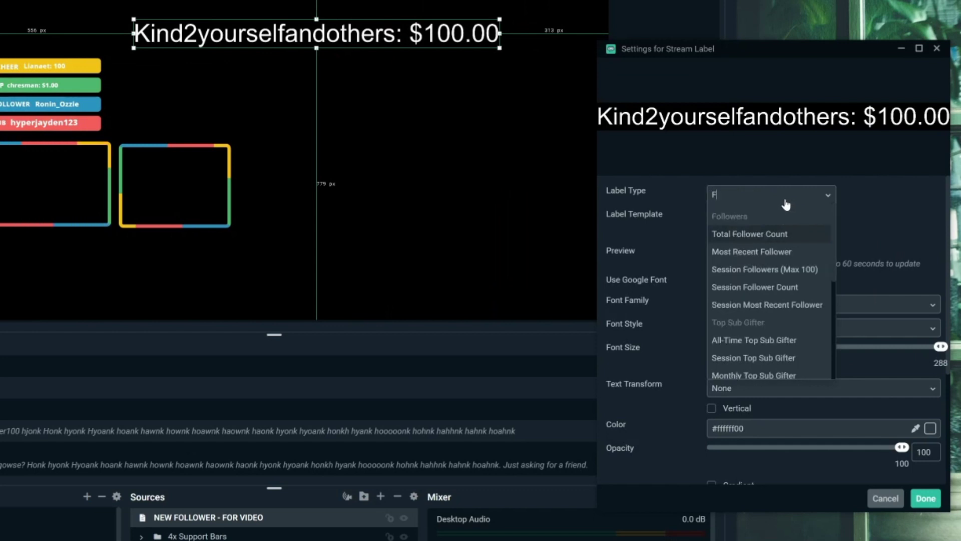
{"action": "type", "text": "ollower"}
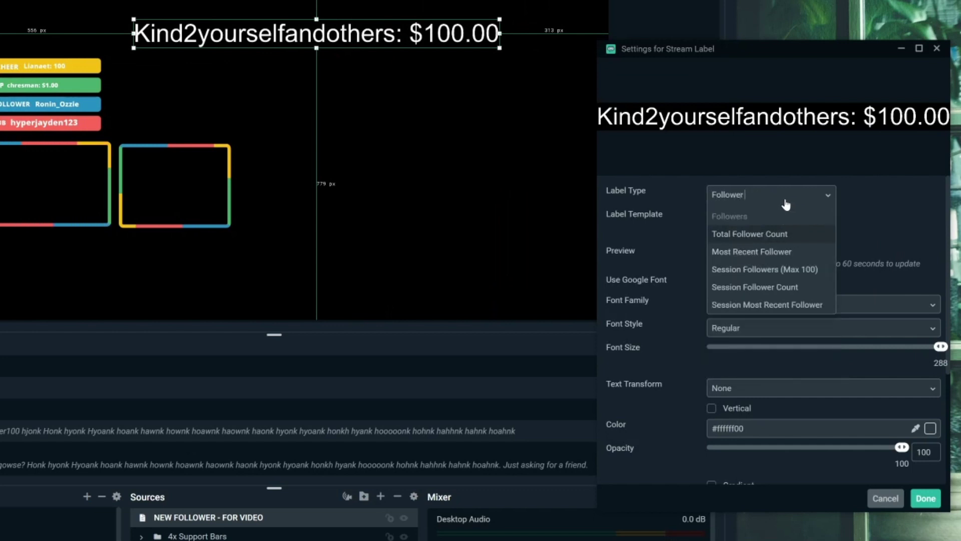
{"action": "left_click", "coordinate": [775, 252]}
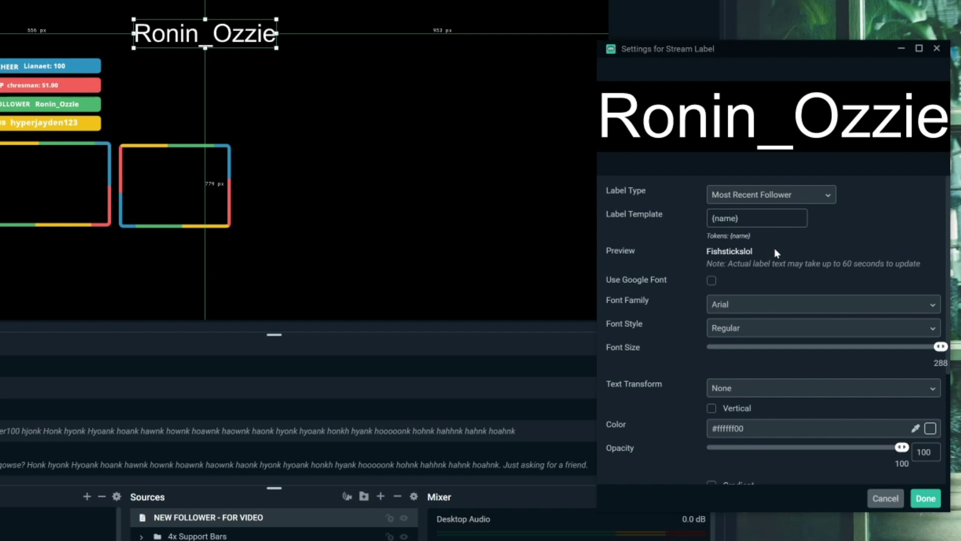
{"action": "left_click", "coordinate": [755, 311]}
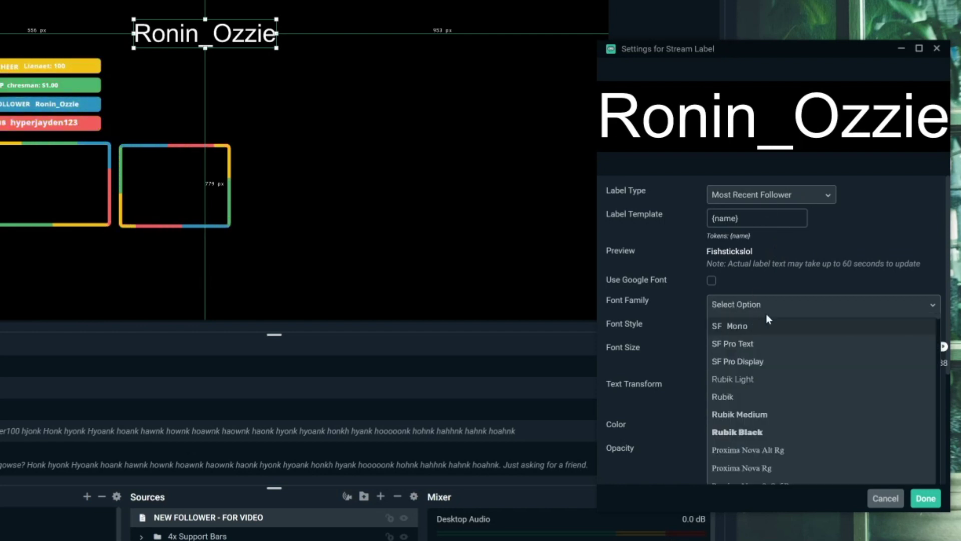
{"action": "type", "text": "poppins"}
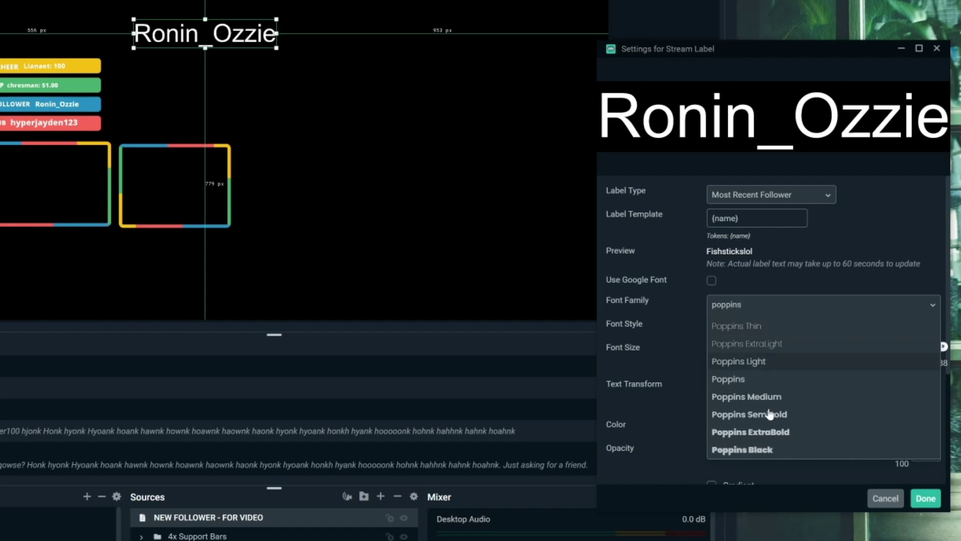
{"action": "left_click", "coordinate": [772, 450]}
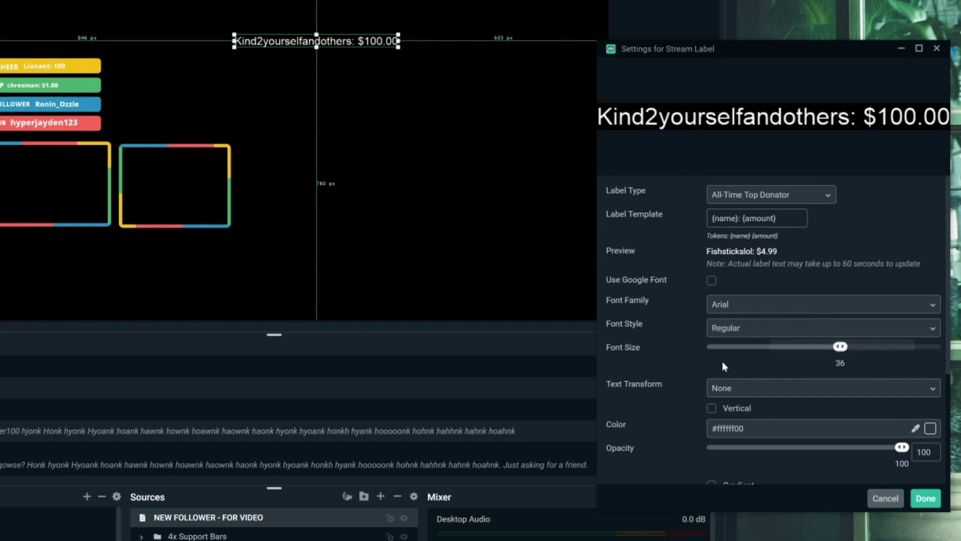
Set the label font size to 10, then rescale and reposition the label on the canvas
{"action": "left_click_drag", "start_coordinate": [842, 353], "coordinate": [942, 383]}
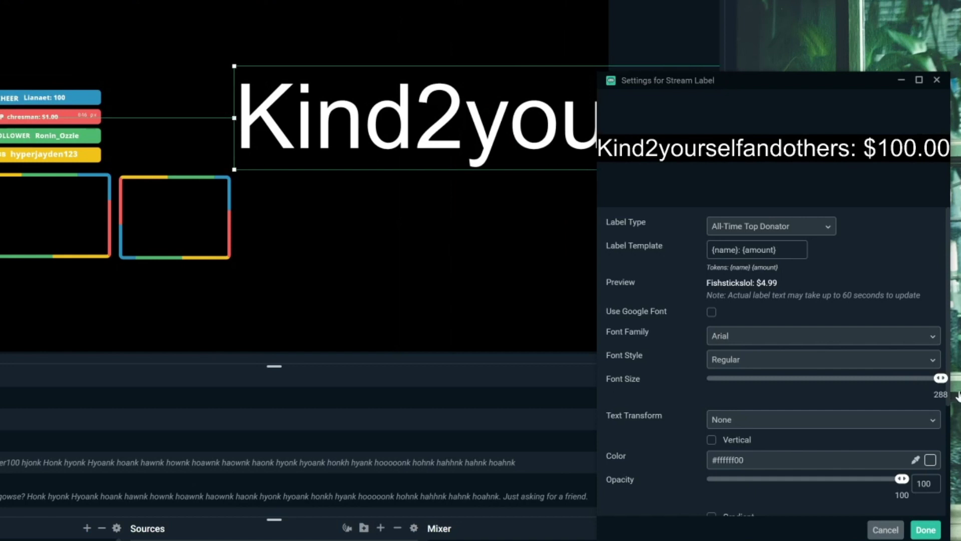
{"action": "left_click_drag", "start_coordinate": [776, 389], "coordinate": [708, 392]}
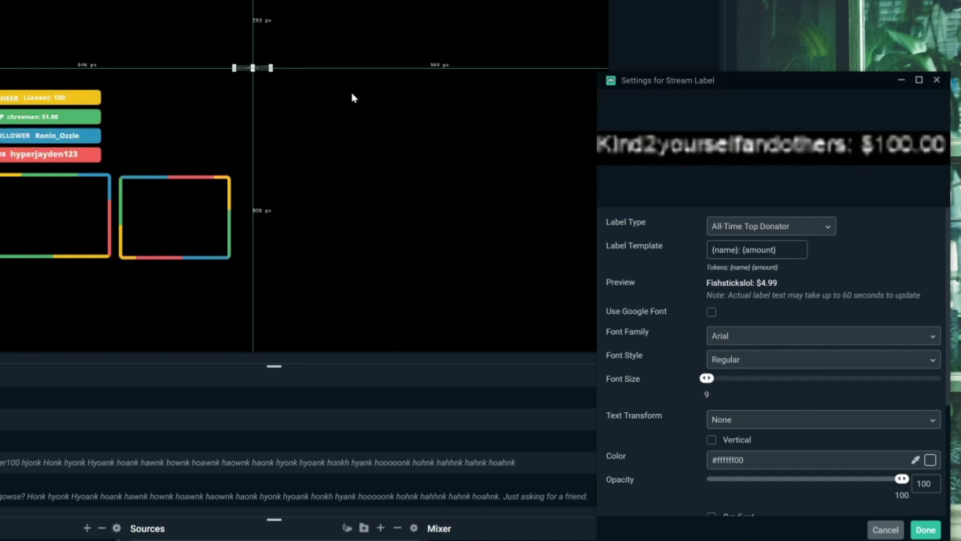
{"action": "left_click_drag", "start_coordinate": [269, 69], "coordinate": [447, 115]}
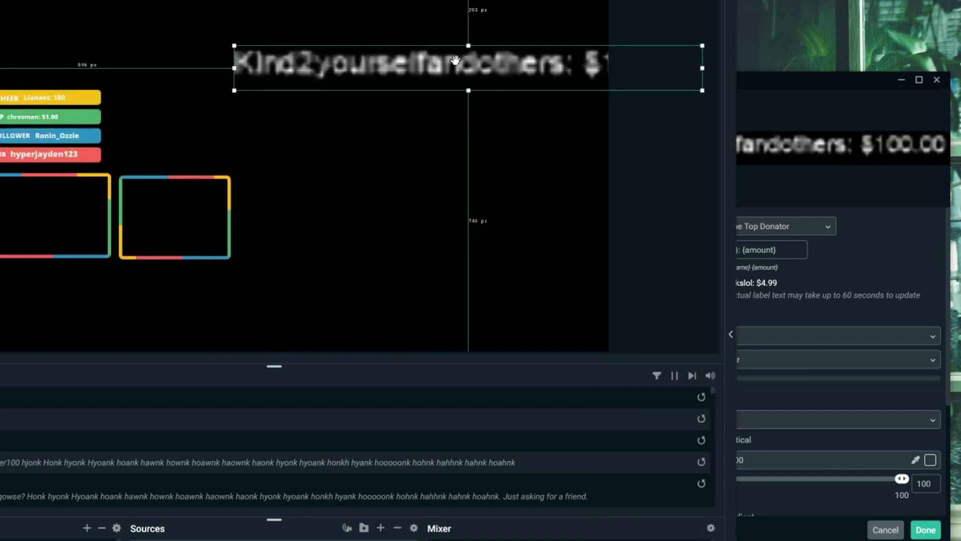
{"action": "left_click_drag", "start_coordinate": [453, 60], "coordinate": [337, 79]}
{"action": "left_click", "coordinate": [799, 327]}
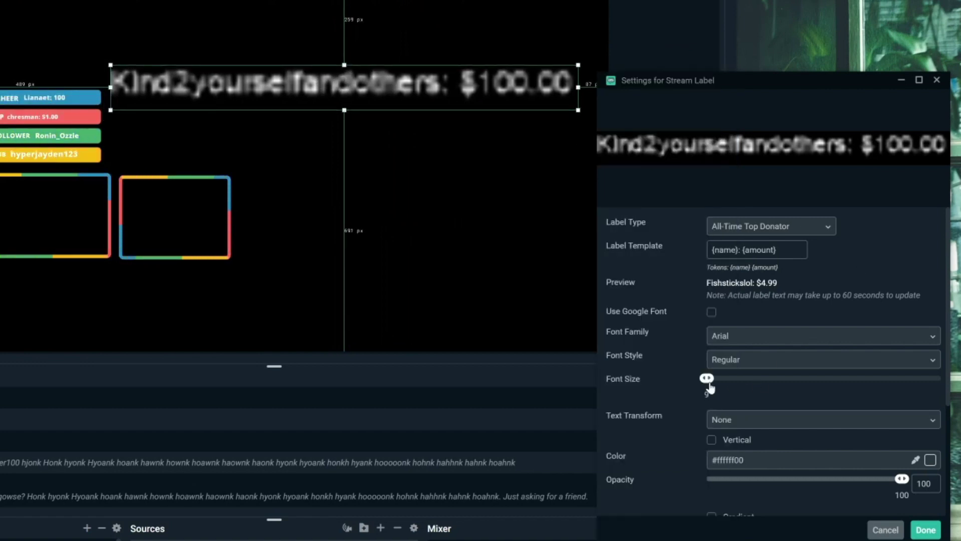
{"action": "left_click_drag", "start_coordinate": [709, 383], "coordinate": [722, 381]}
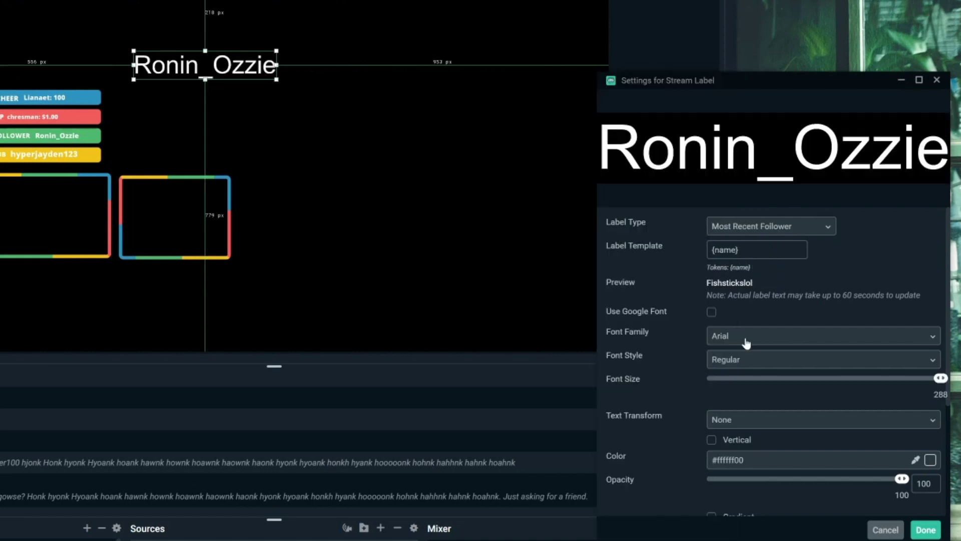
Set the label font family to Poppins Black
{"action": "left_click", "coordinate": [754, 340]}
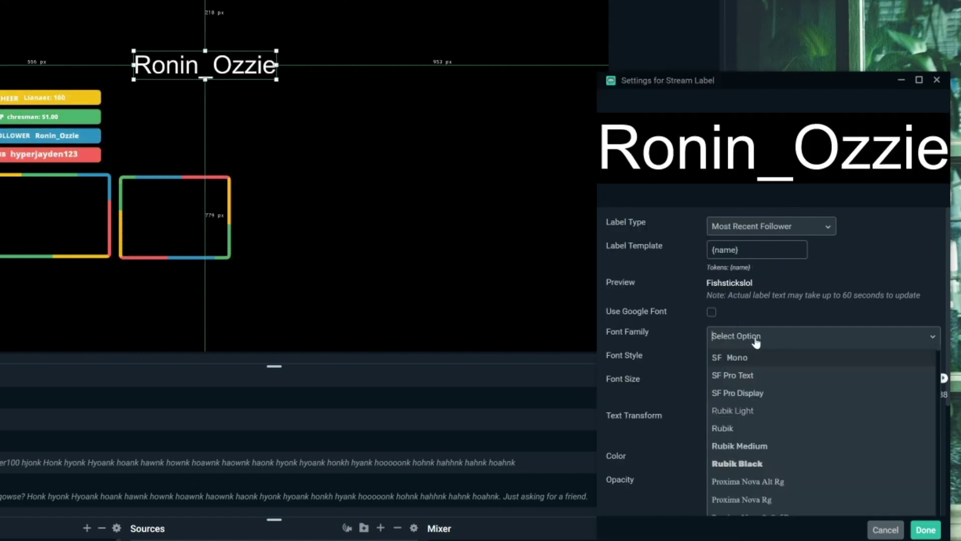
{"action": "type", "text": "poppins"}
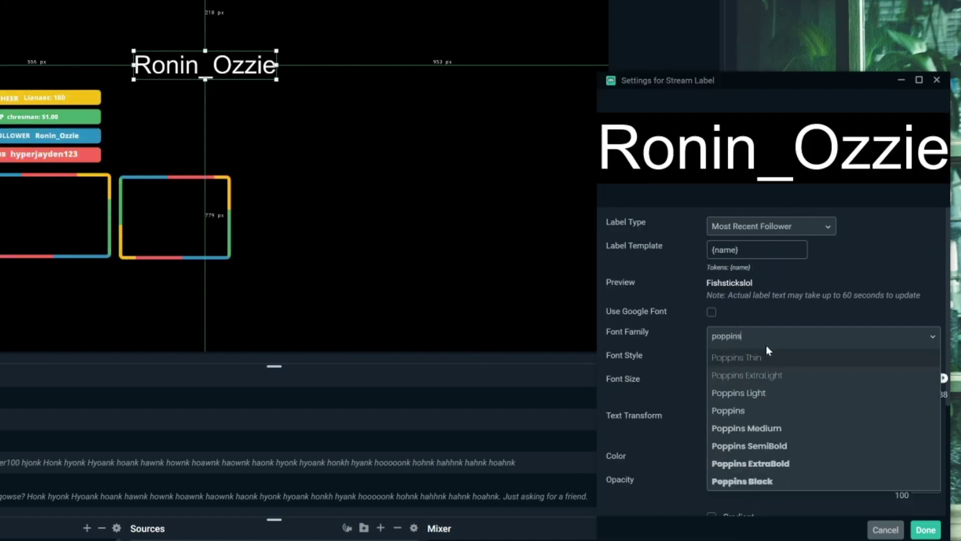
{"action": "left_click", "coordinate": [772, 482]}
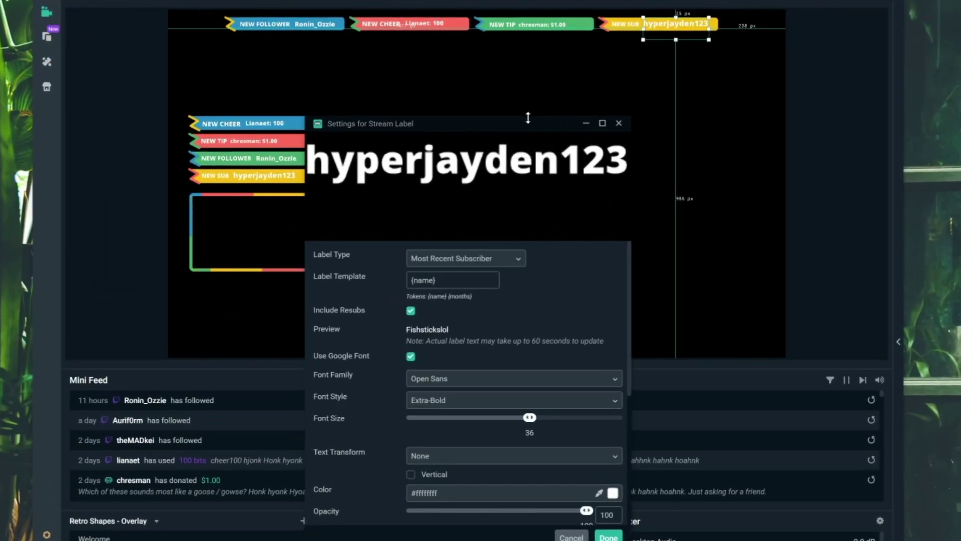
Enable custom text extents on the top-right sub label and set its width to 300
{"action": "left_click_drag", "start_coordinate": [528, 118], "coordinate": [851, 119]}
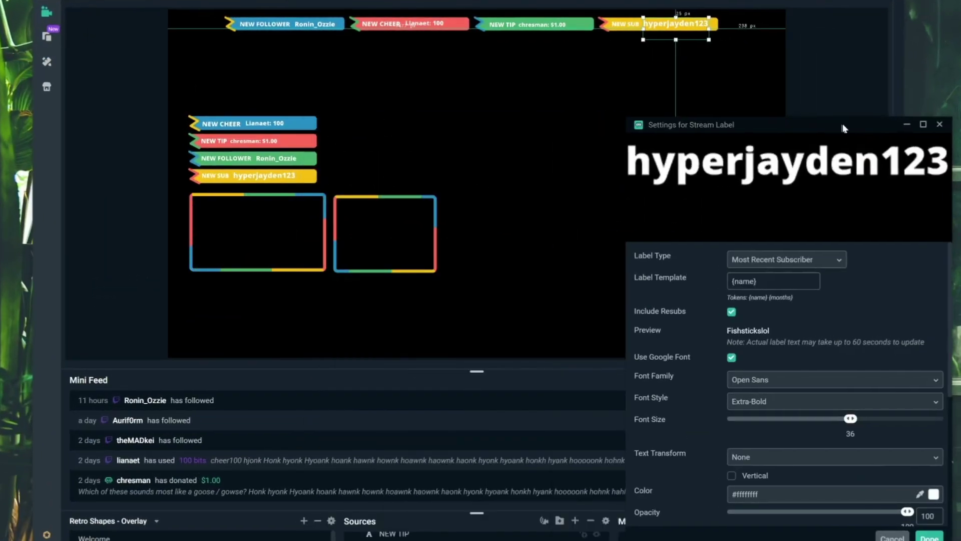
{"action": "scroll", "coordinate": [766, 367], "scroll_direction": "down", "scroll_amount": 5}
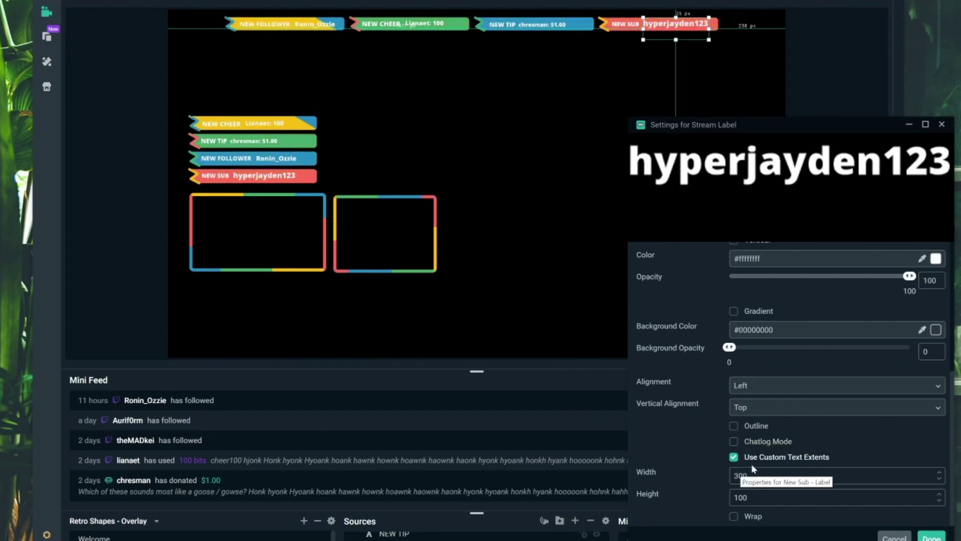
{"action": "left_click", "coordinate": [733, 457]}
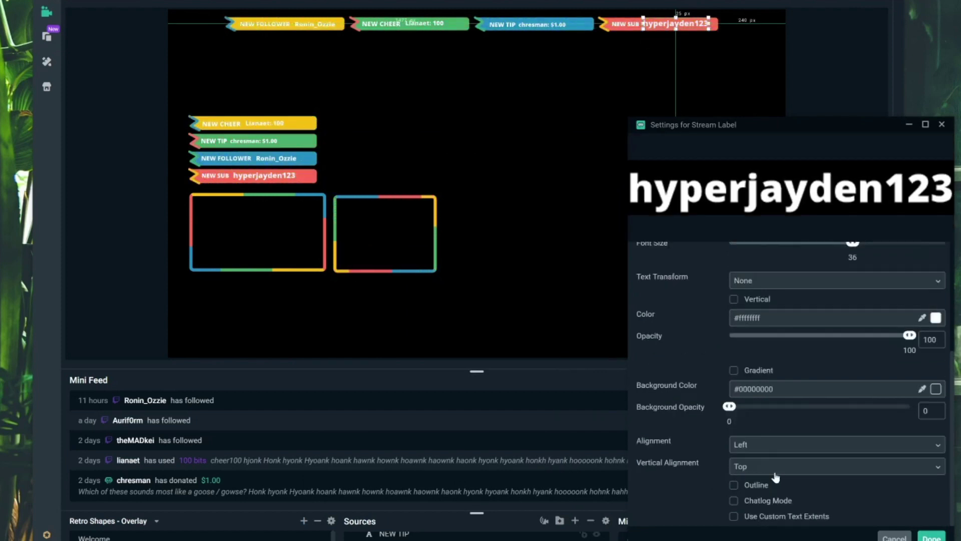
{"action": "left_click", "coordinate": [734, 516]}
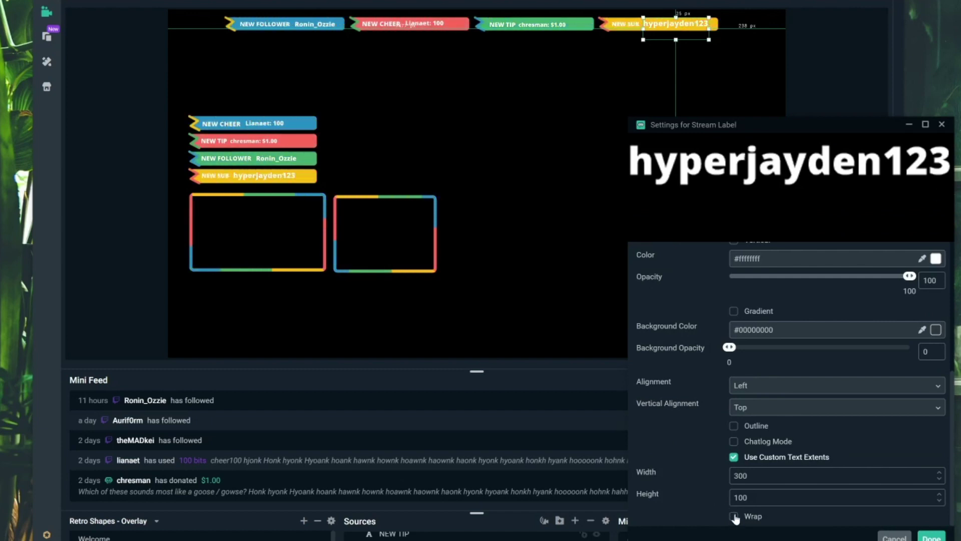
{"action": "double_click", "coordinate": [740, 475]}
{"action": "type", "text": "0"}
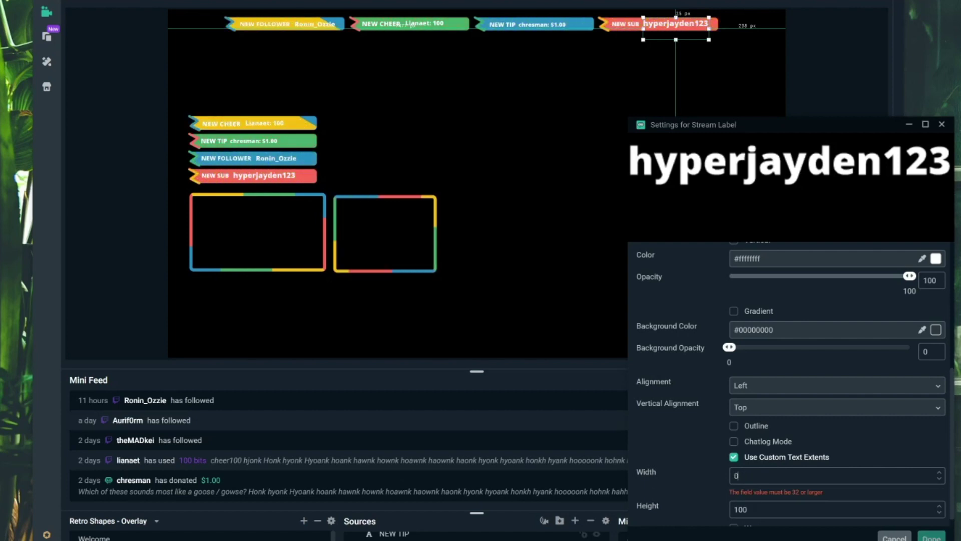
{"action": "type", "text": "100"}
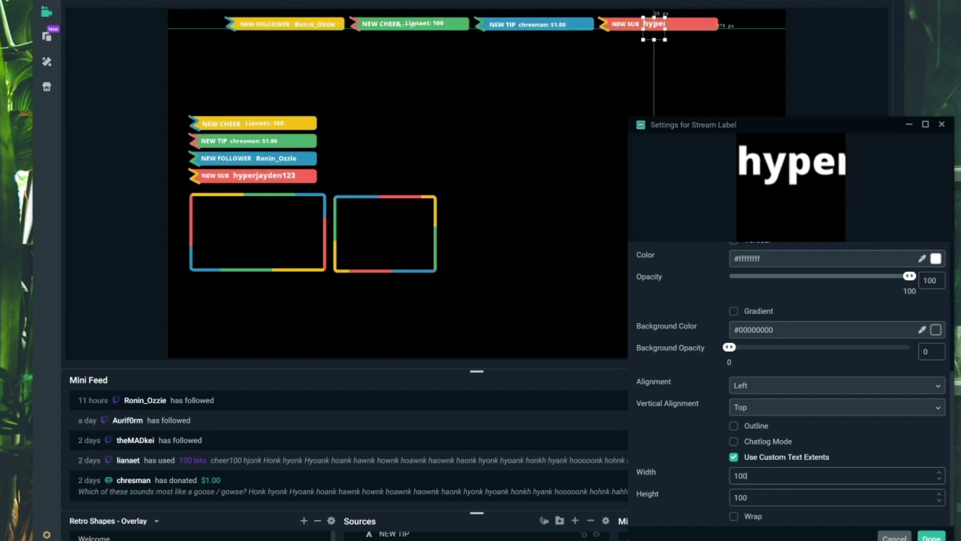
{"action": "key", "text": "ctrl+a"}
{"action": "type", "text": "00"}
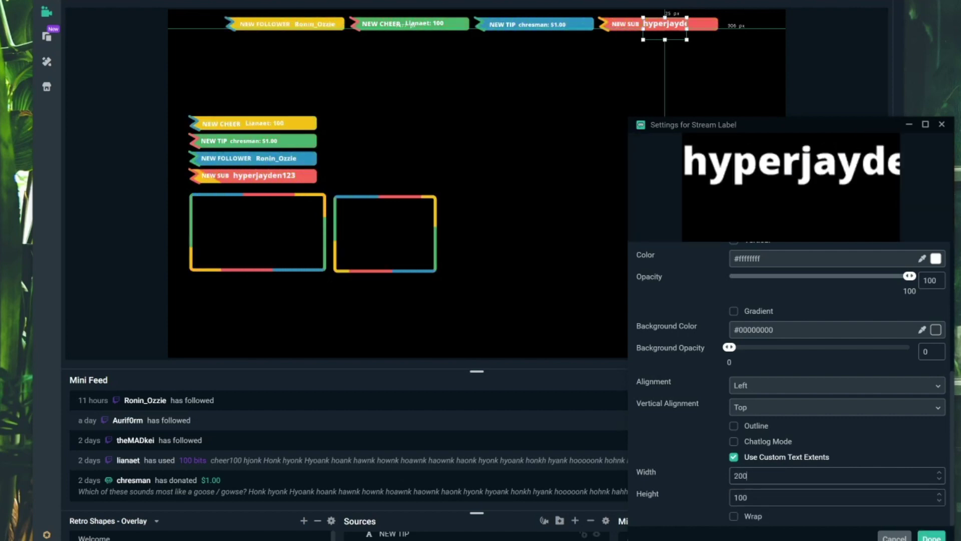
{"action": "key", "text": "ctrl+a"}
{"action": "type", "text": "300"}
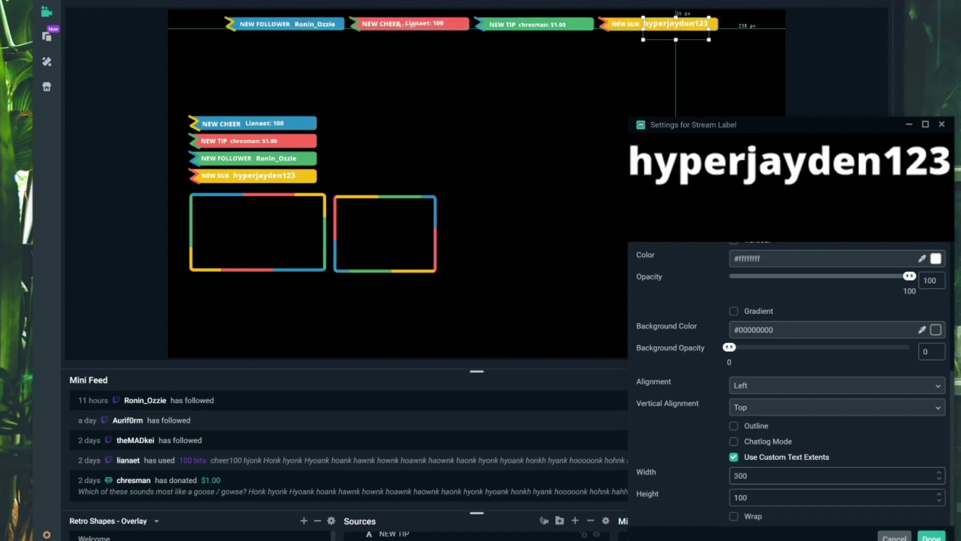
{"action": "left_click", "coordinate": [924, 538]}
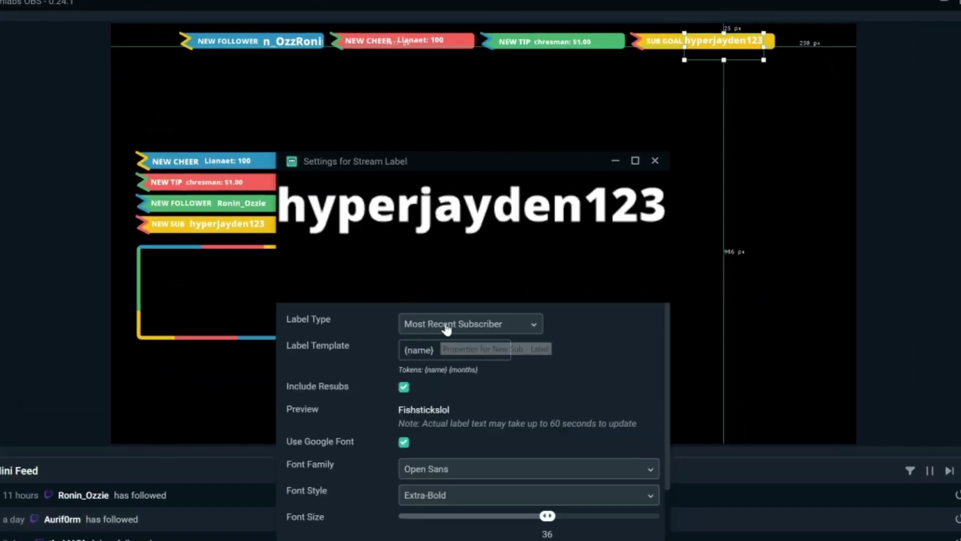
Change the SUB GOAL label type to Session Subscriber Count
{"action": "left_click", "coordinate": [447, 328]}
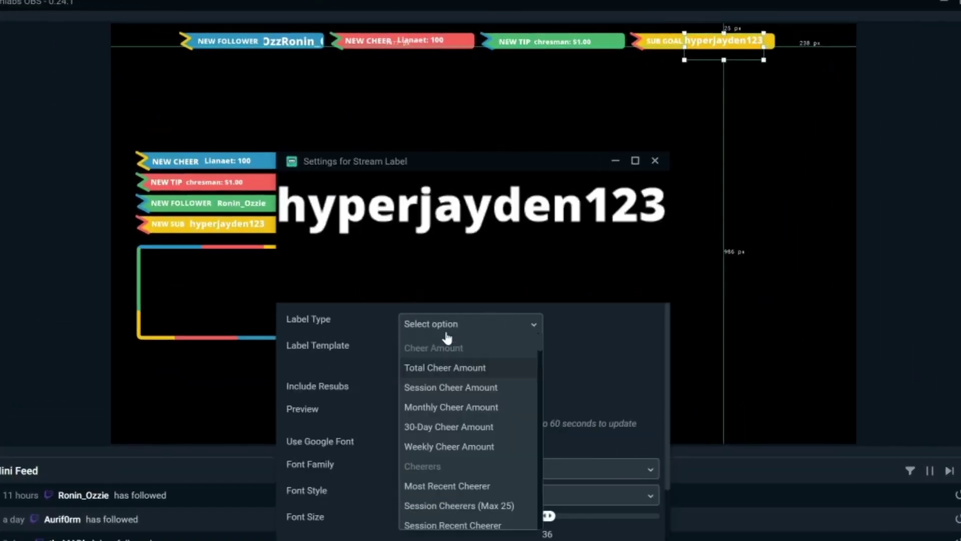
{"action": "type", "text": "SUB"}
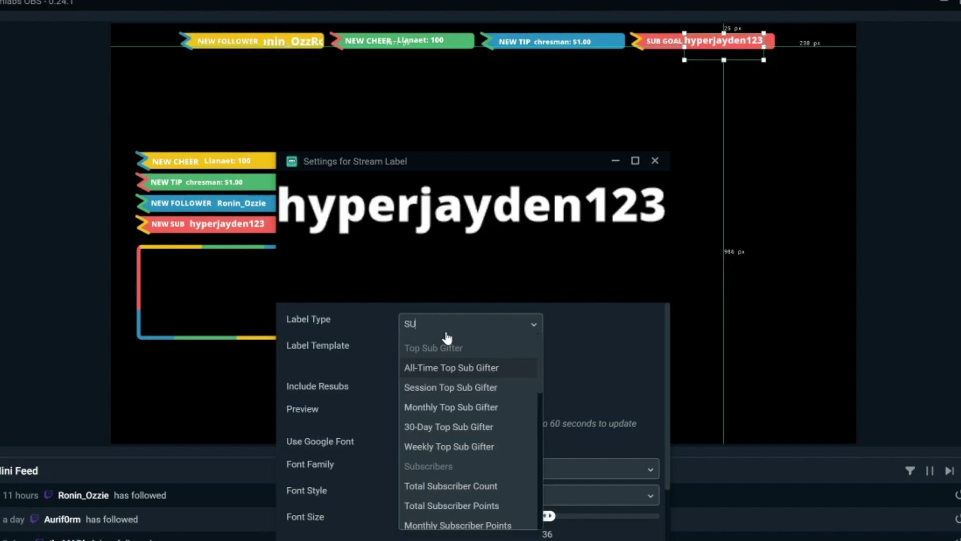
{"action": "key", "text": "BackSpace"}
{"action": "key", "text": "BackSpace"}
{"action": "type", "text": "COUNT"}
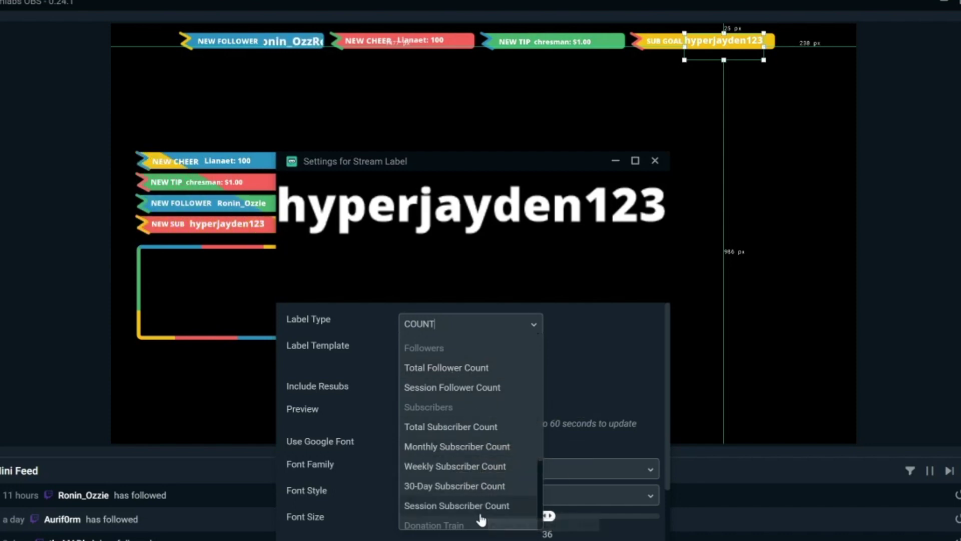
{"action": "scroll", "coordinate": [475, 440], "scroll_direction": "down", "scroll_amount": 1}
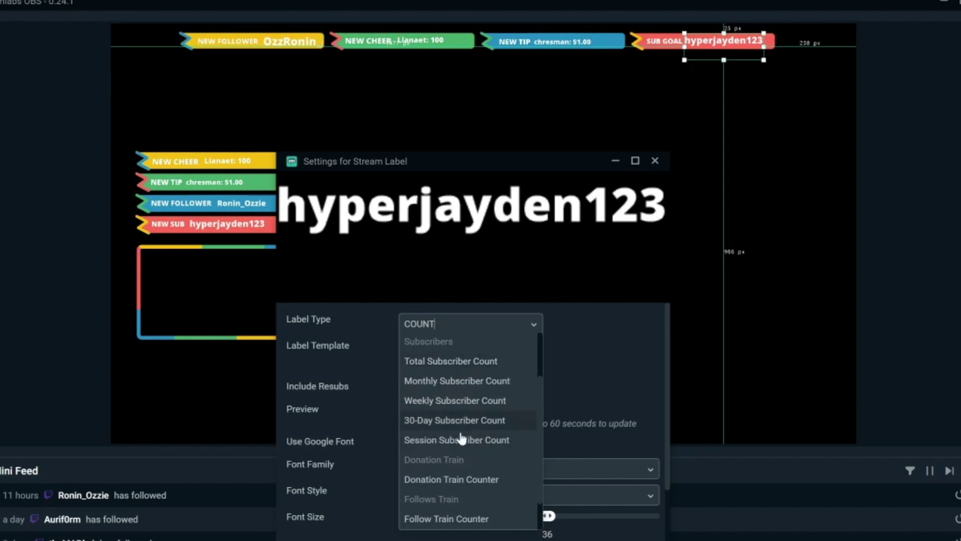
{"action": "left_click", "coordinate": [474, 441]}
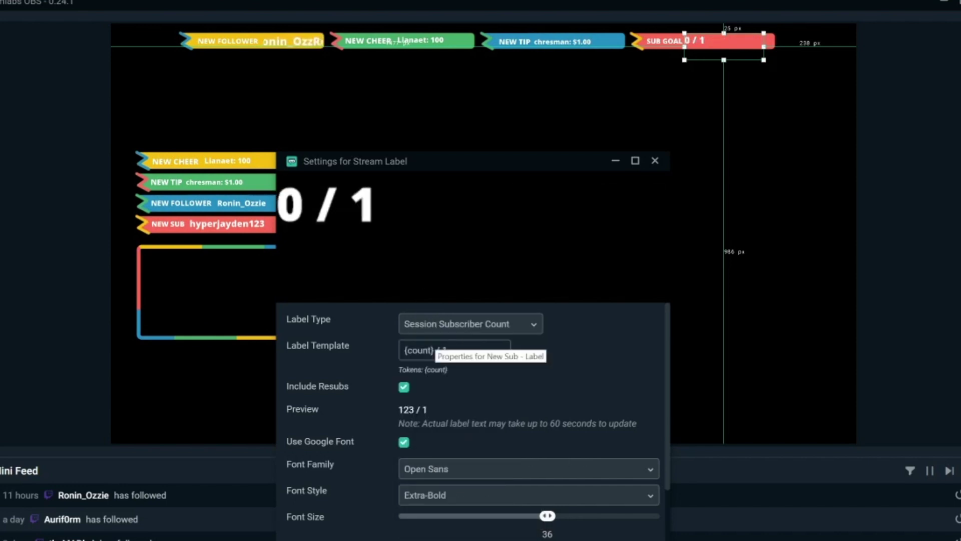
Remove ' / 1' from the label template, leaving just {count}, and close the settings
{"action": "left_click_drag", "start_coordinate": [448, 350], "coordinate": [434, 350]}
{"action": "key", "text": "BackSpace"}
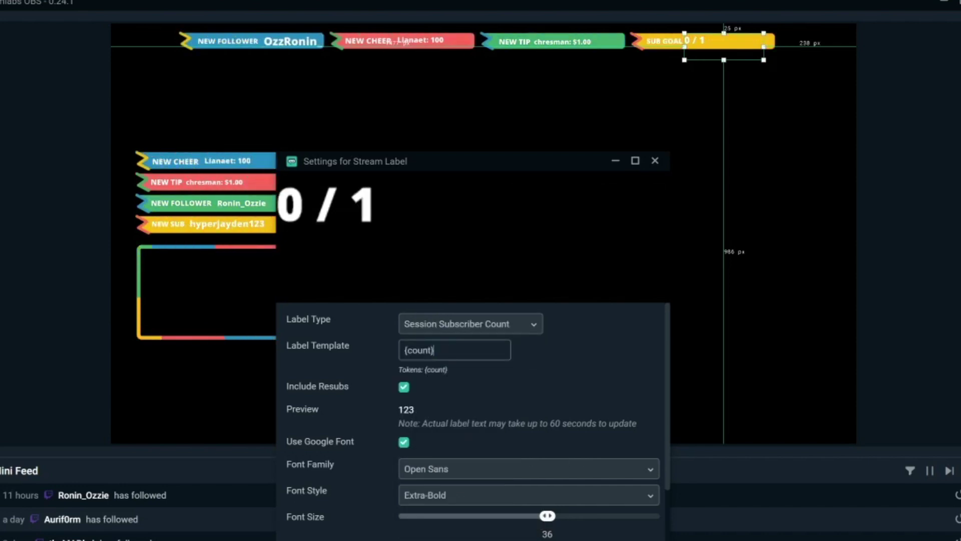
{"action": "key", "text": "Escape"}
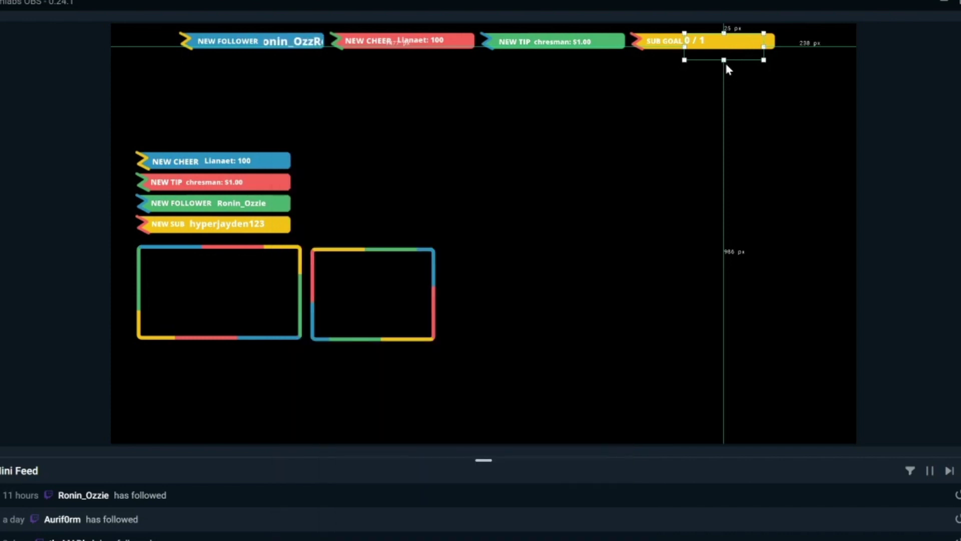
Nudge the SUB GOAL label and append ' / 1' to its template so it reads 0 / 1
{"action": "left_click_drag", "start_coordinate": [703, 43], "coordinate": [714, 44]}
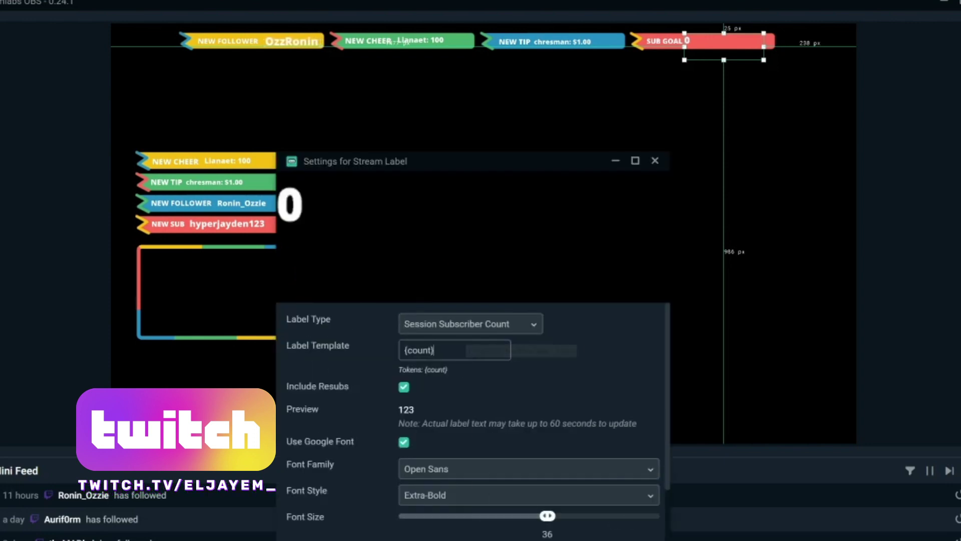
{"action": "type", "text": "/ 1"}
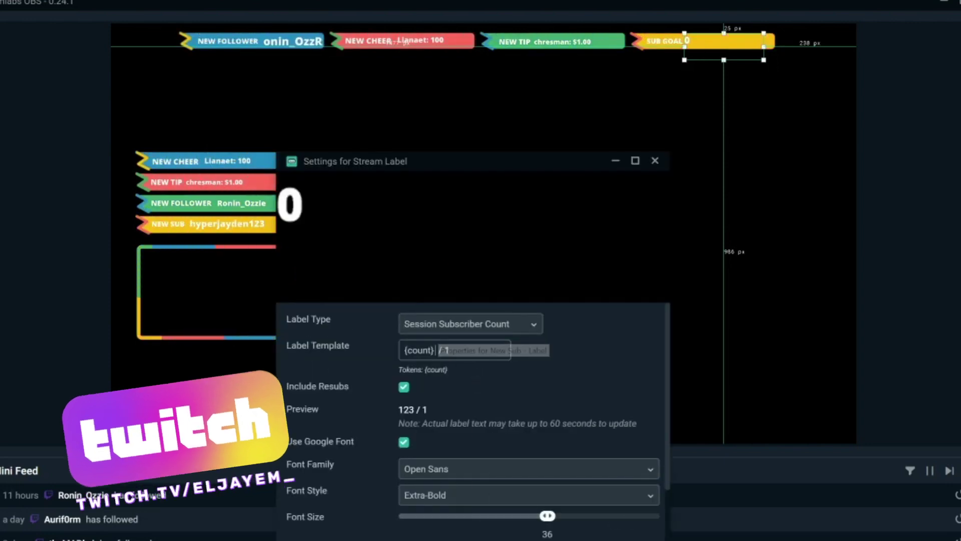
{"action": "key", "text": "Left"}
{"action": "key", "text": "Left"}
{"action": "key", "text": "Left"}
{"action": "key", "text": "Left"}
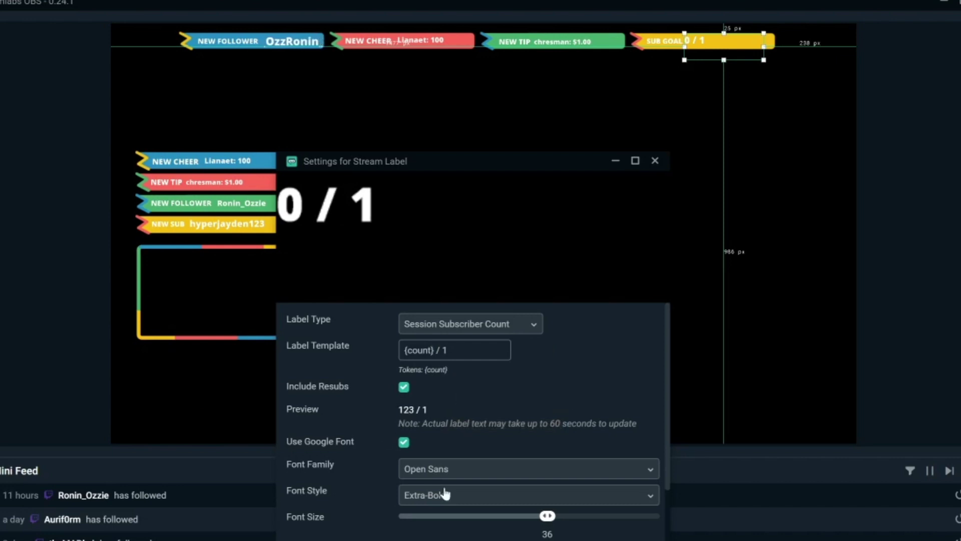
{"action": "scroll", "coordinate": [393, 457], "scroll_direction": "down", "scroll_amount": 5}
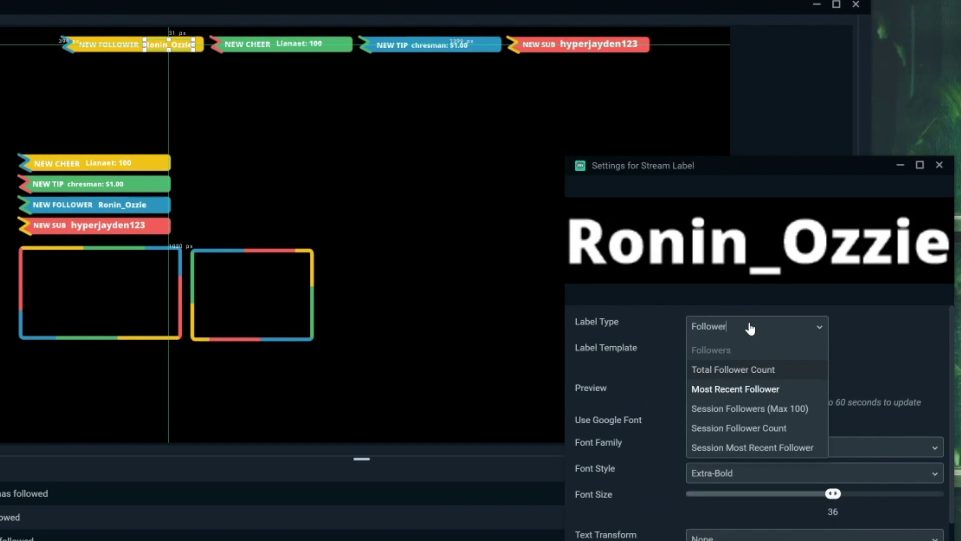
Set the New Follower label type to Session Followers (Max 100)
{"action": "left_click", "coordinate": [780, 409]}
{"action": "scroll", "coordinate": [805, 499], "scroll_direction": "down", "scroll_amount": 6}
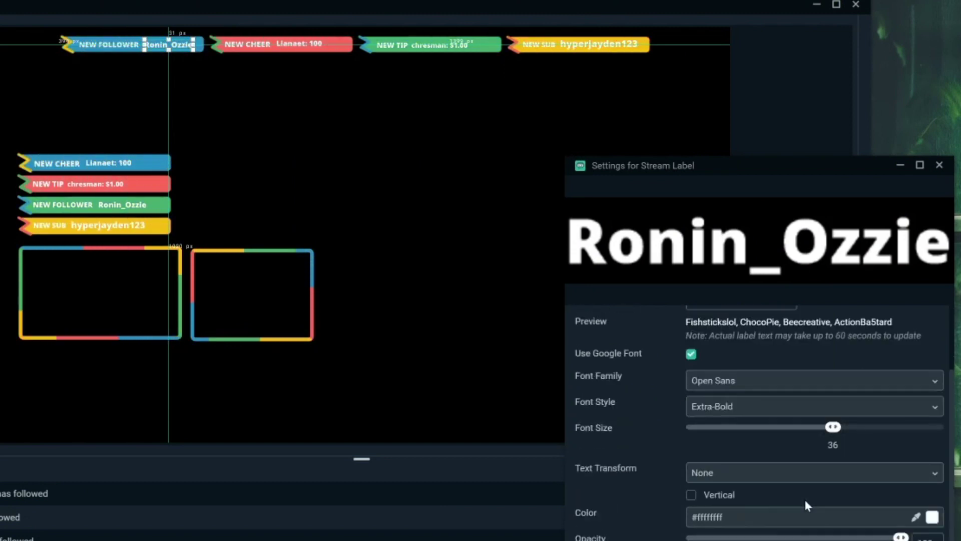
{"action": "scroll", "coordinate": [714, 450], "scroll_direction": "up", "scroll_amount": 5}
{"action": "scroll", "coordinate": [714, 448], "scroll_direction": "up", "scroll_amount": 1}
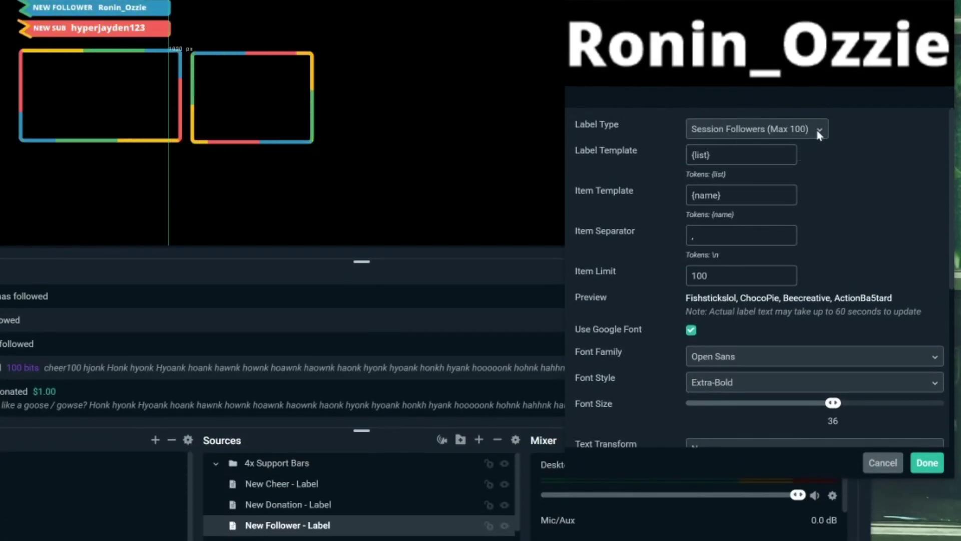
Add a Scroll filter to New Follower - Label with horizontal speed 47
{"action": "right_click", "coordinate": [287, 525]}
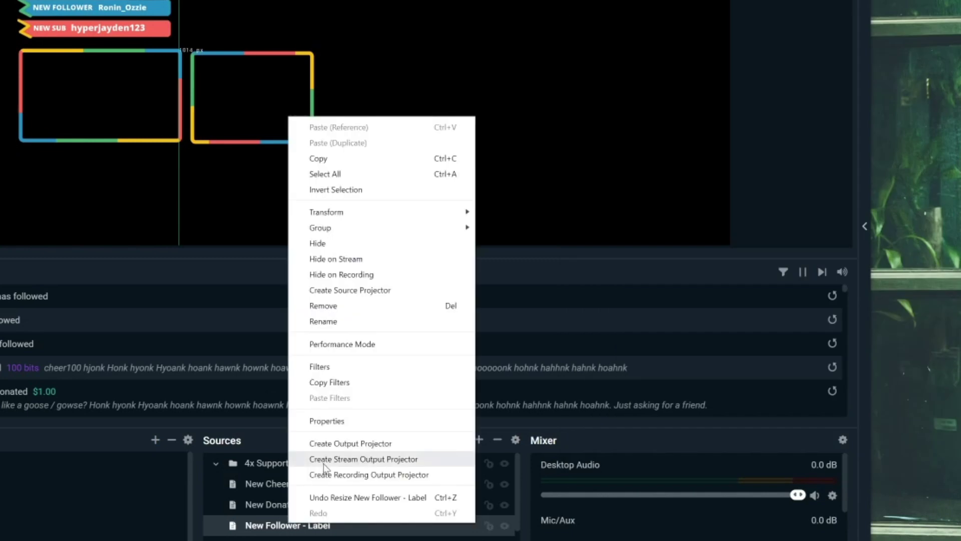
{"action": "left_click", "coordinate": [350, 401]}
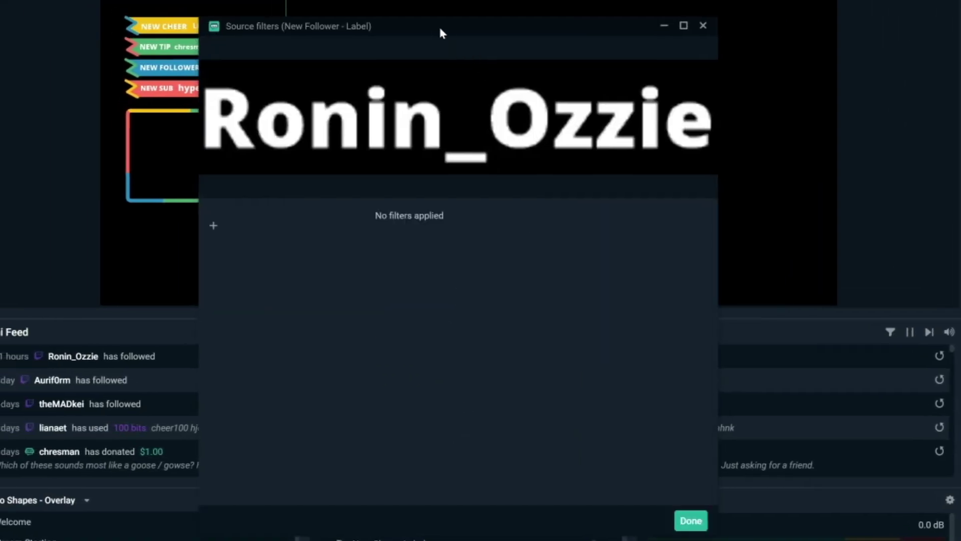
{"action": "left_click_drag", "start_coordinate": [440, 33], "coordinate": [839, 19]}
{"action": "left_click", "coordinate": [613, 216]}
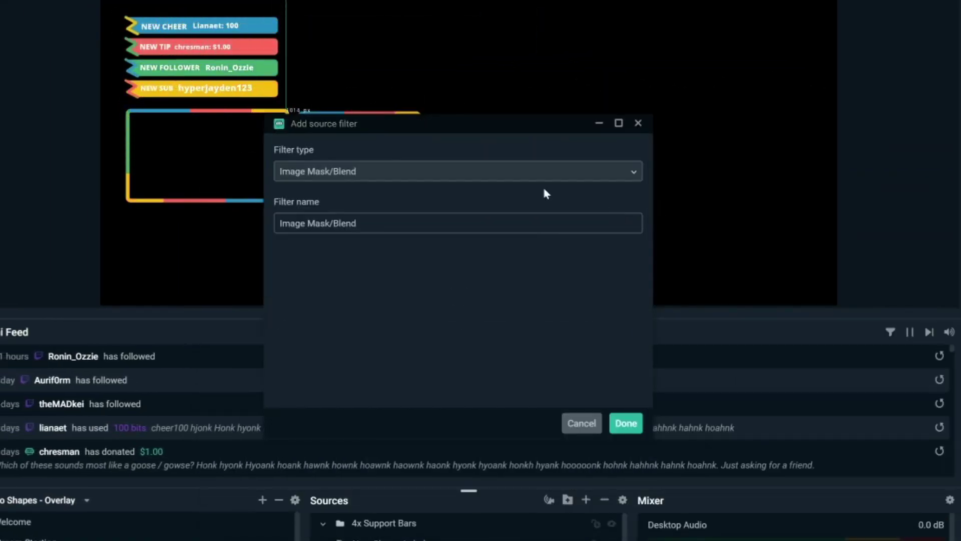
{"action": "left_click", "coordinate": [405, 175]}
{"action": "left_click", "coordinate": [305, 275]}
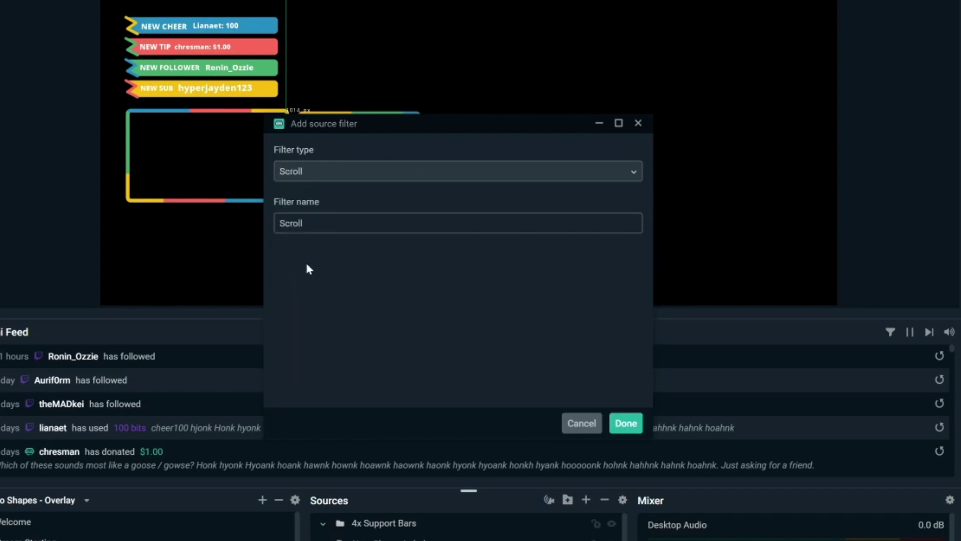
{"action": "left_click", "coordinate": [620, 424]}
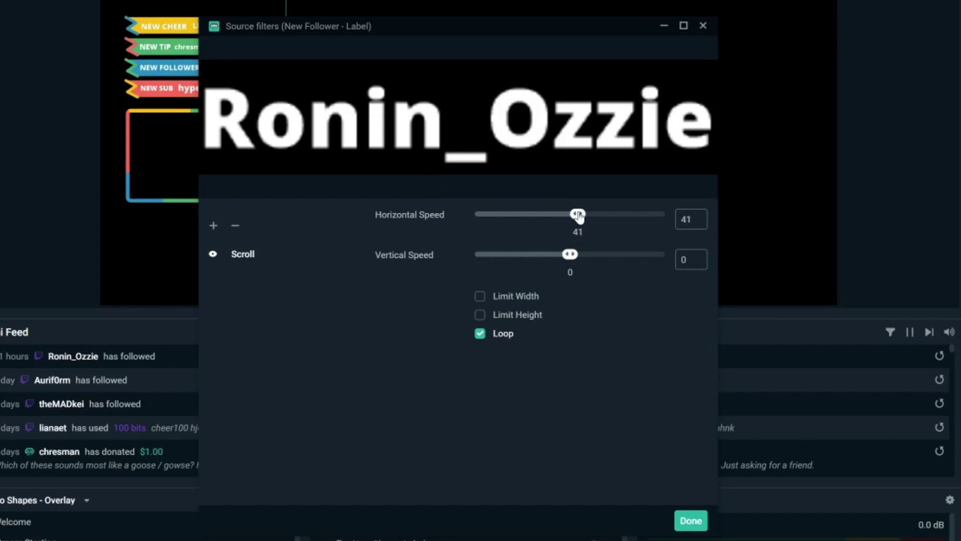
{"action": "left_click_drag", "start_coordinate": [578, 215], "coordinate": [580, 214]}
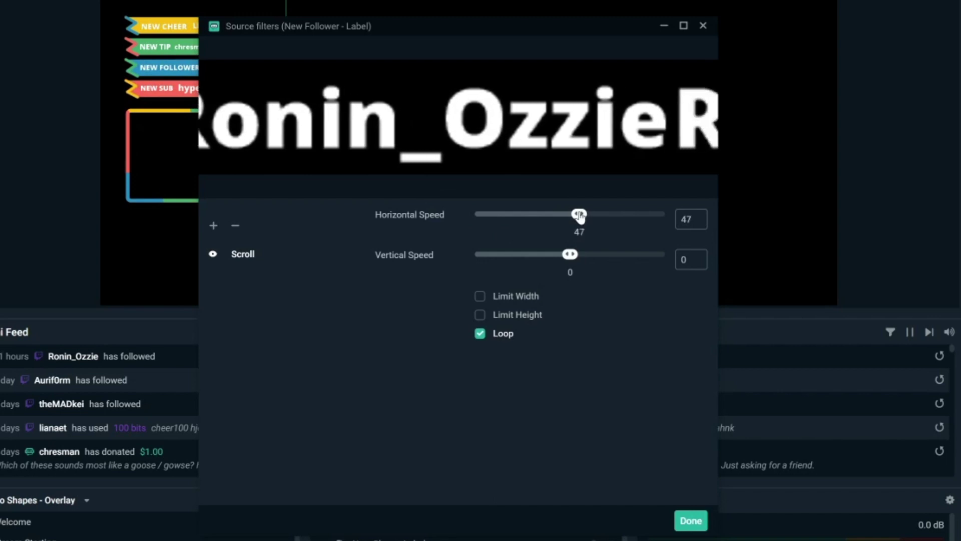
{"action": "left_click", "coordinate": [696, 521]}
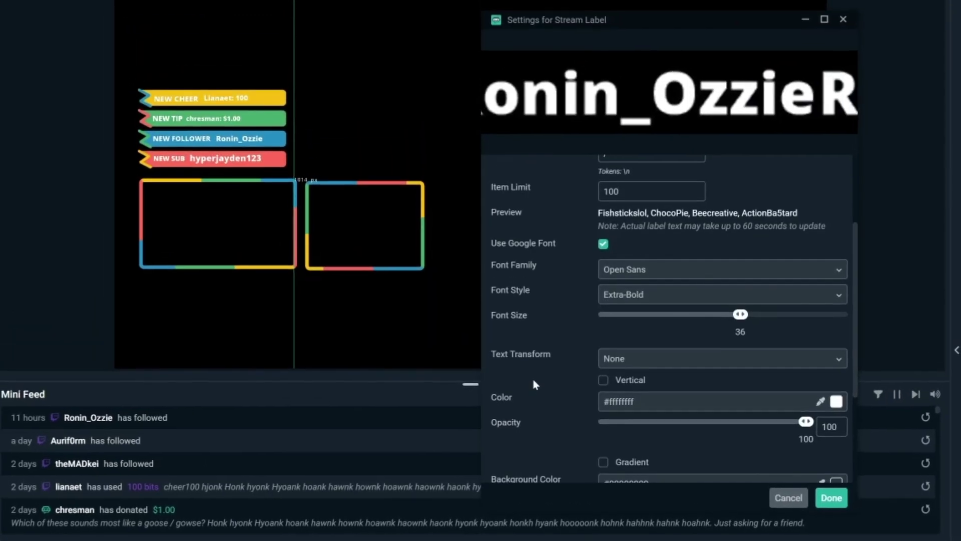
Turn on Use Custom Text Extents for the New Follower label and enter a smaller width
{"action": "scroll", "coordinate": [532, 376], "scroll_direction": "down", "scroll_amount": 5}
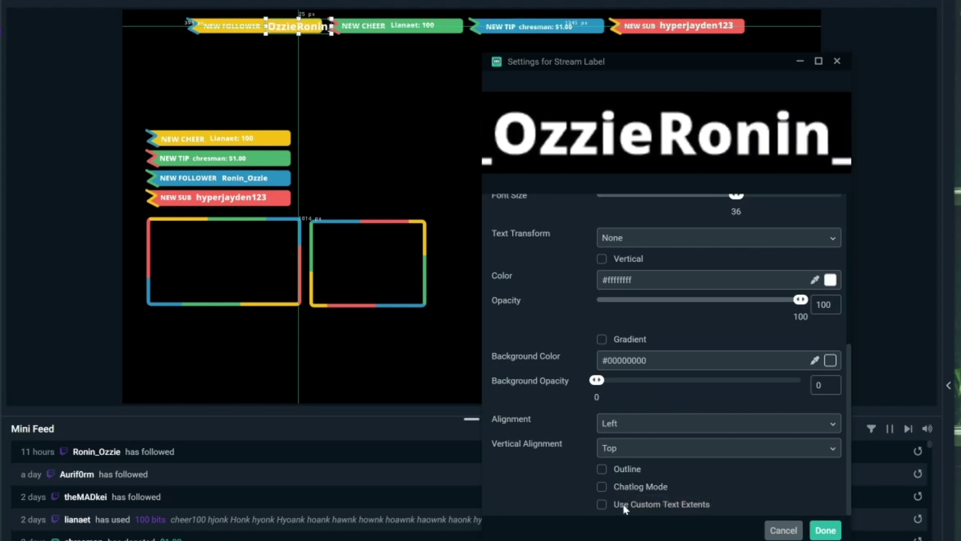
{"action": "left_click", "coordinate": [623, 506]}
{"action": "scroll", "coordinate": [624, 505], "scroll_direction": "down", "scroll_amount": 2}
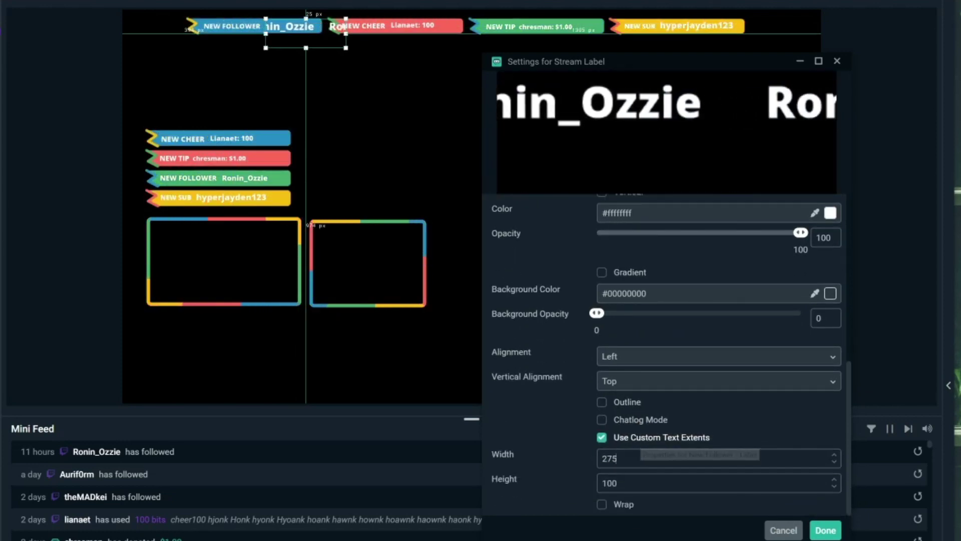
{"action": "type", "text": "200"}
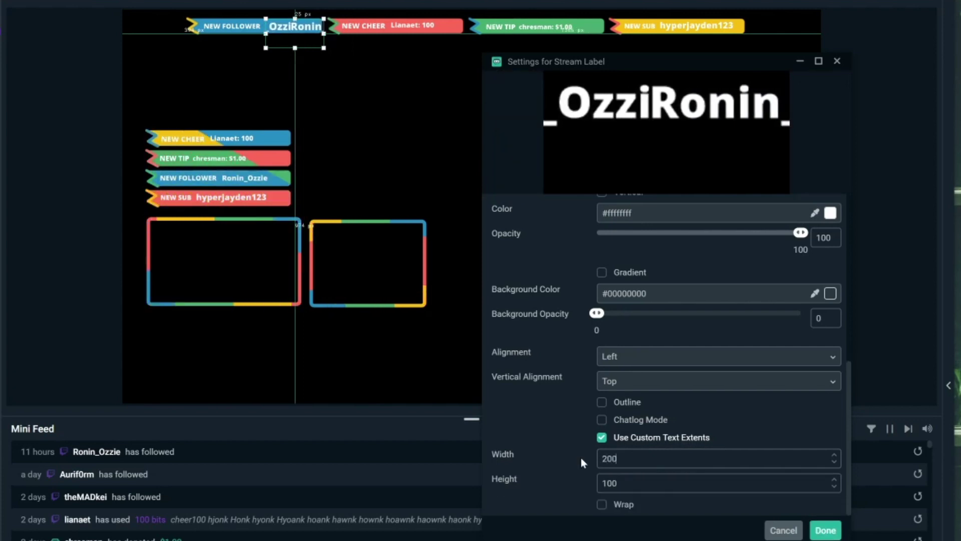
{"action": "key", "text": "ctrl+a"}
{"action": "type", "text": "0"}
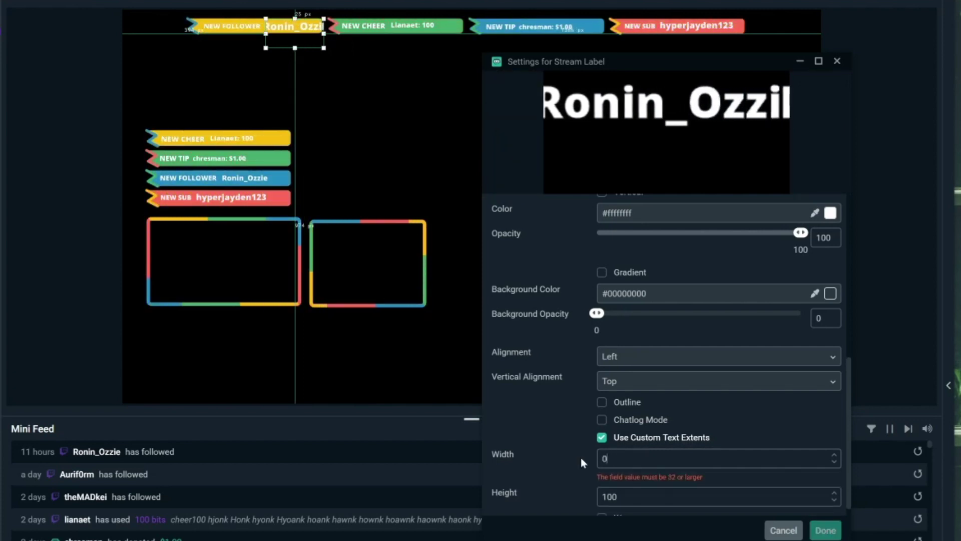
{"action": "type", "text": "100"}
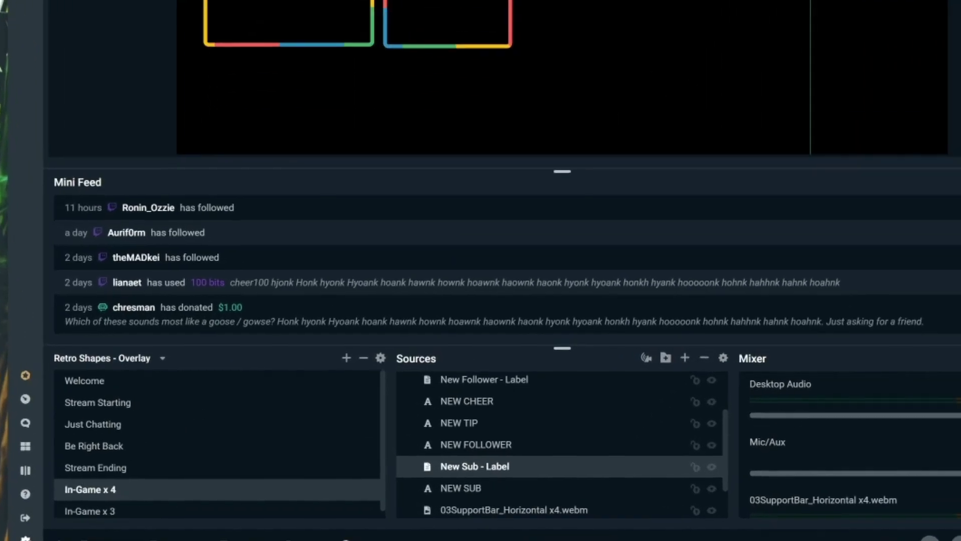
Restart Stream Labels from Settings > General, acknowledge the confirmation, and close Settings
{"action": "left_click", "coordinate": [54, 500]}
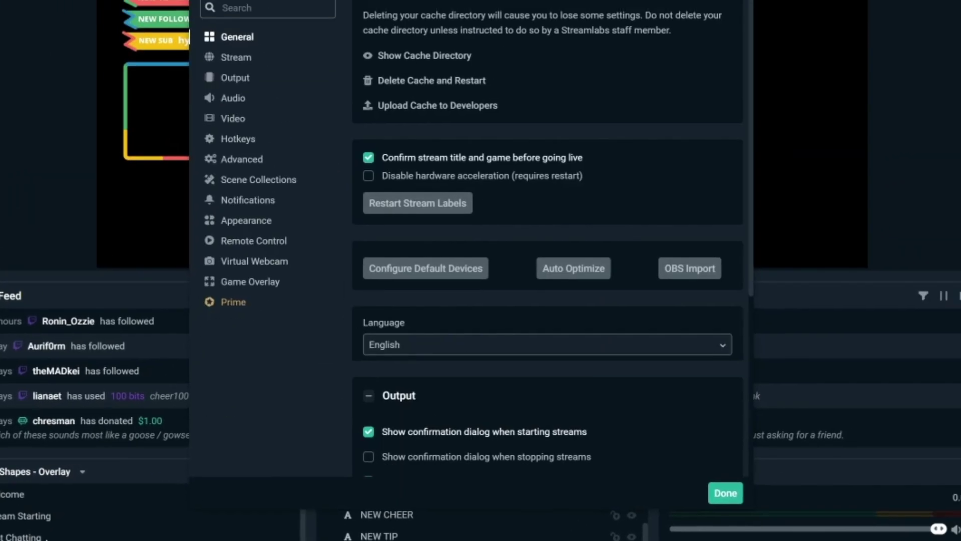
{"action": "left_click", "coordinate": [418, 215]}
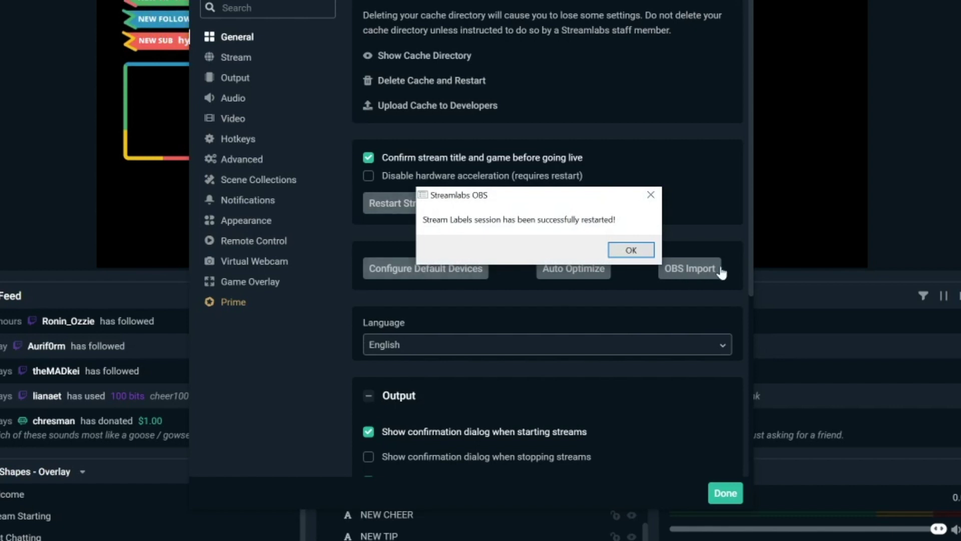
{"action": "left_click", "coordinate": [642, 250]}
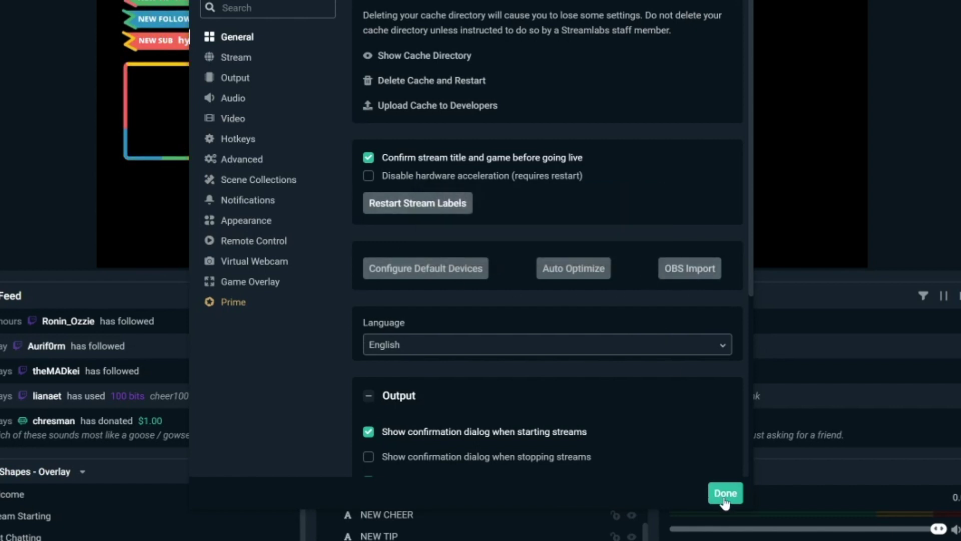
{"action": "left_click", "coordinate": [725, 493]}
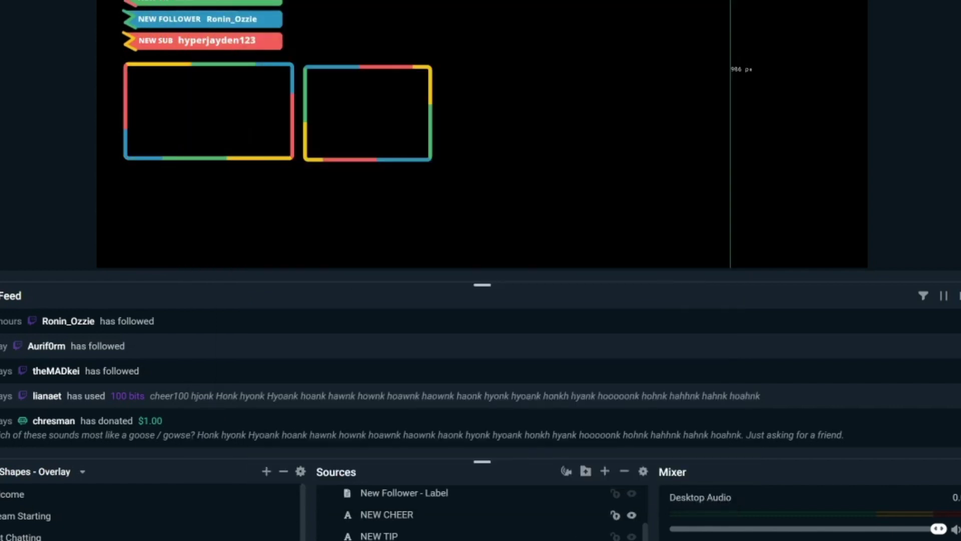